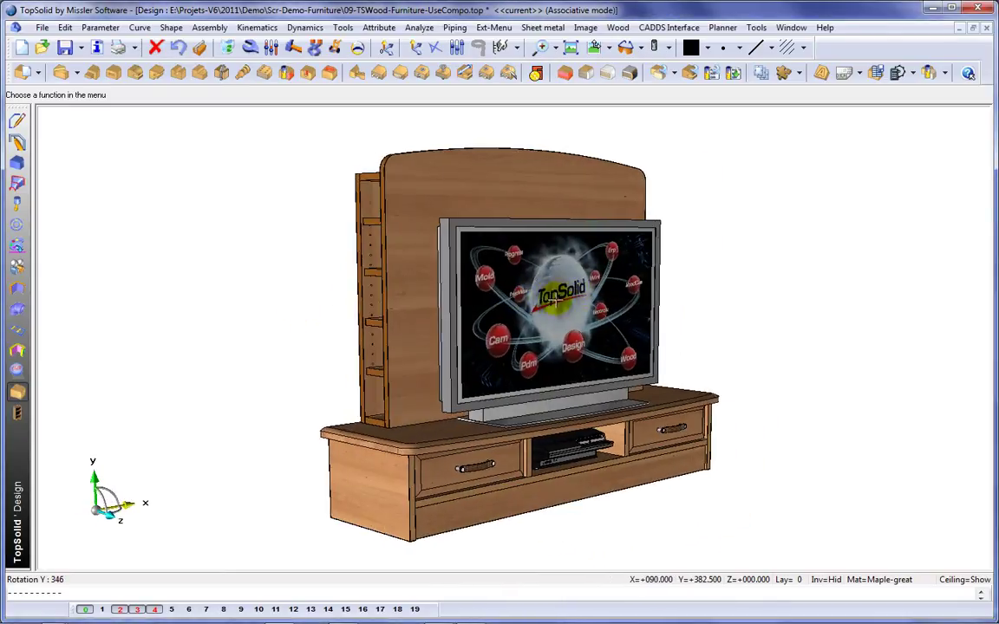
- Create a new draft document from the A3H-Us.dft template
click(21, 46)
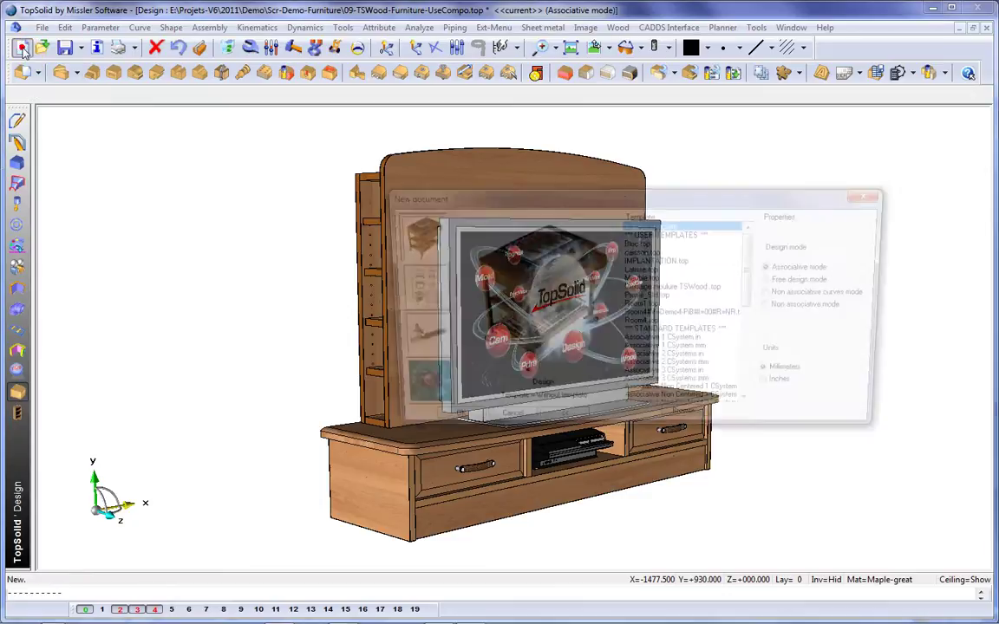
click(418, 308)
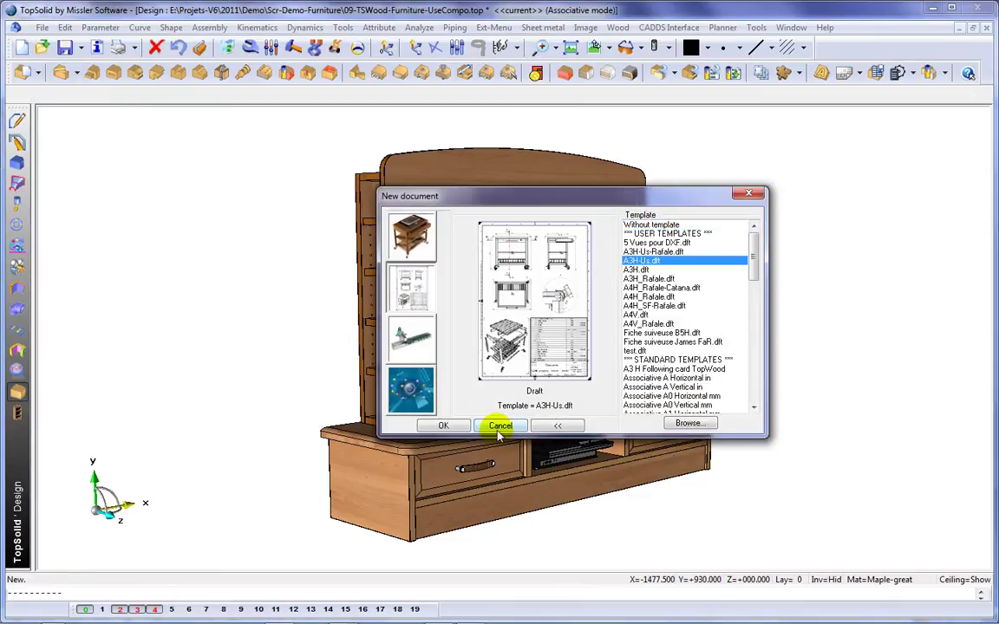
click(444, 426)
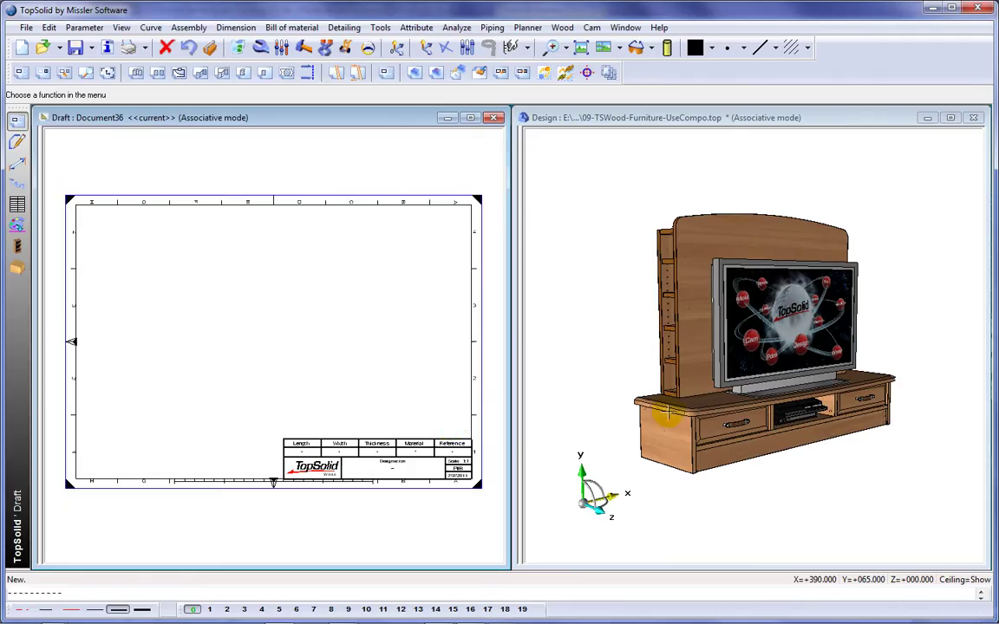
- Place a front main view of the TV cabinet assembly in the sheet's upper right
click(15, 71)
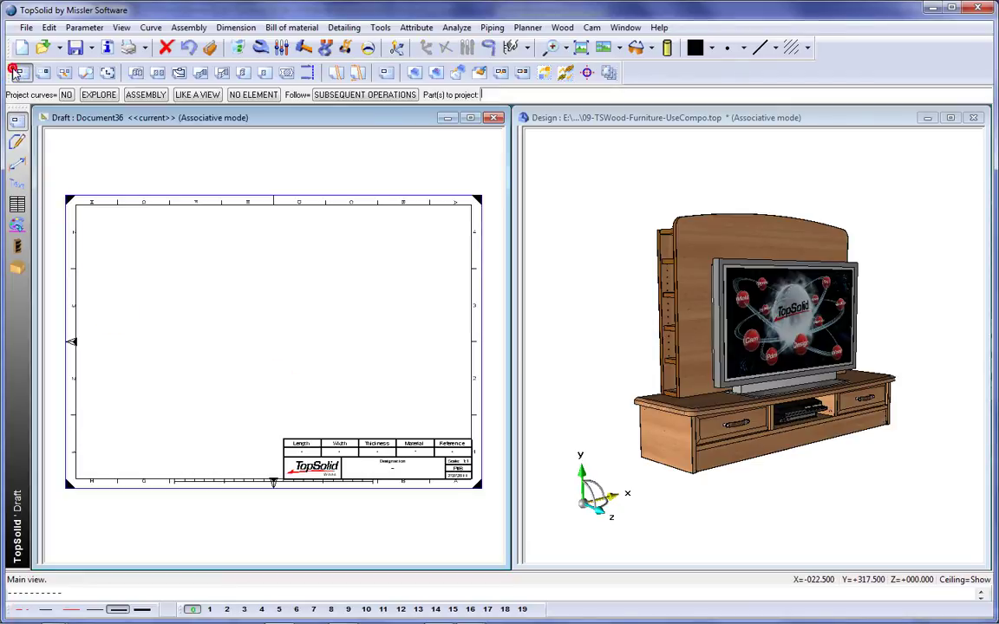
click(145, 94)
click(619, 214)
click(549, 275)
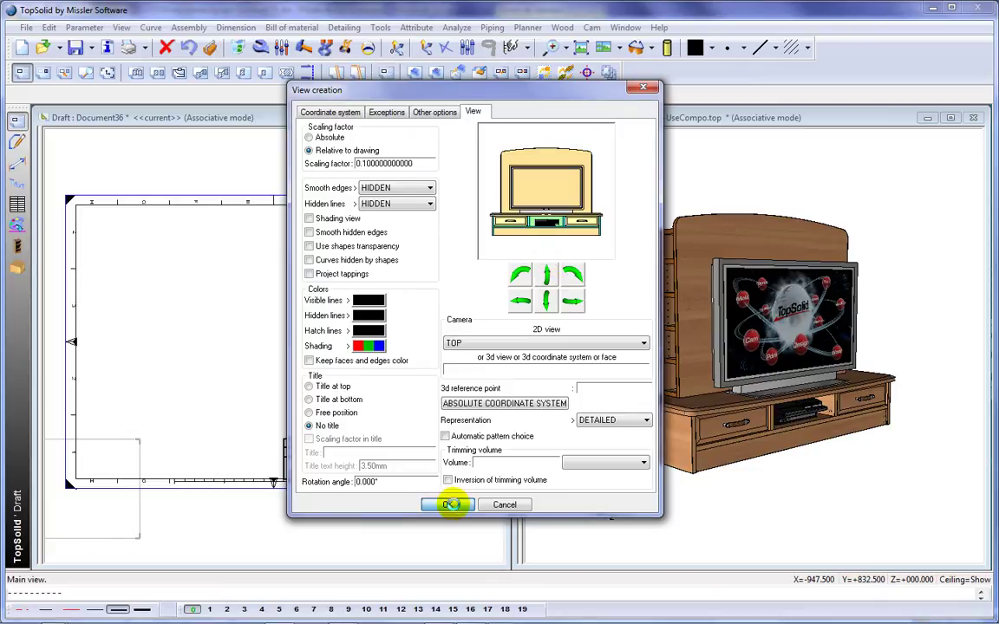
click(450, 504)
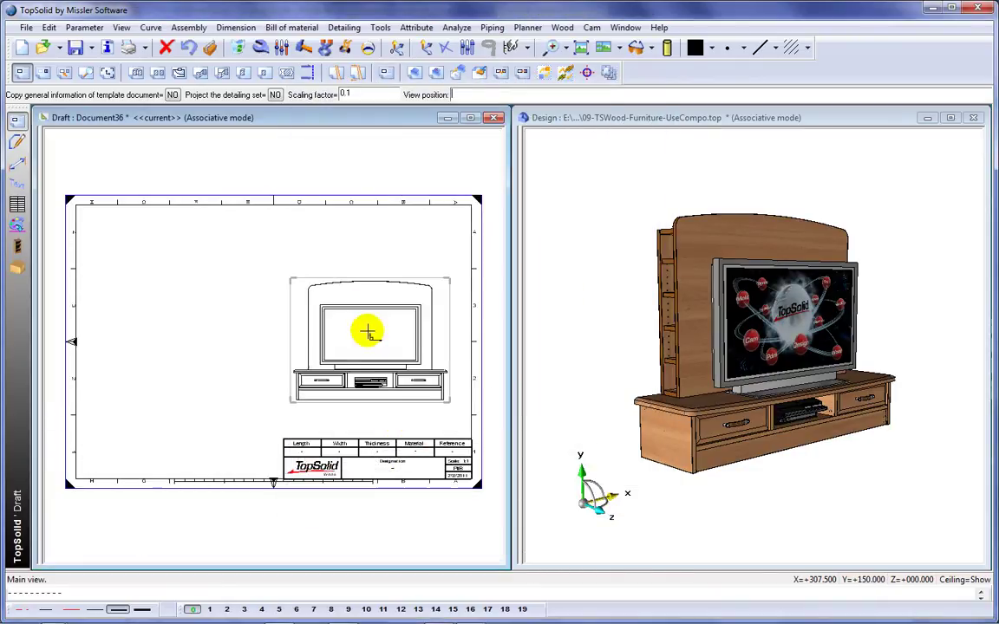
click(365, 283)
click(363, 374)
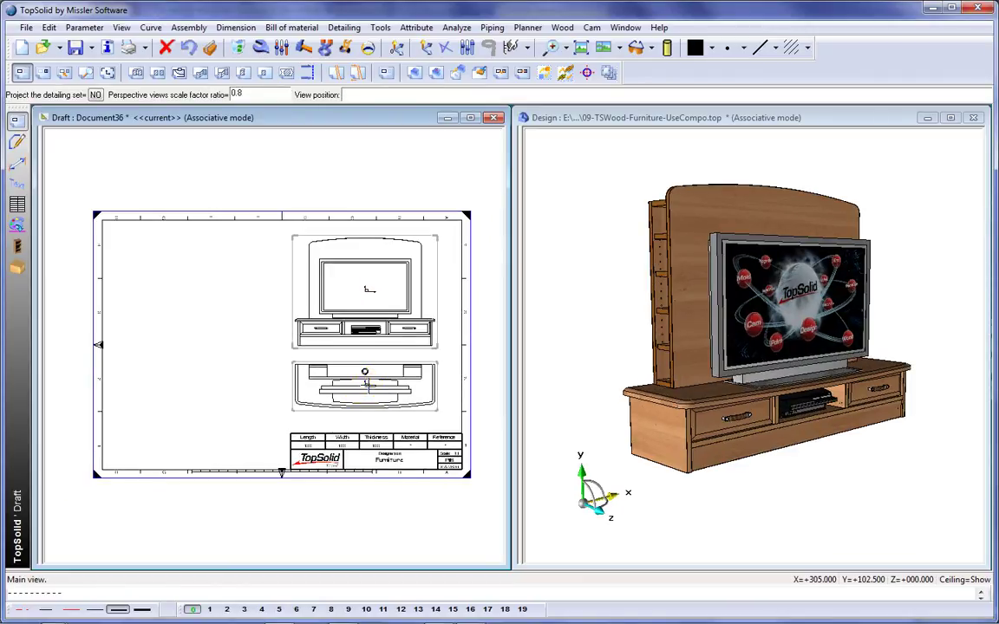
- Project a top view below, a side view left, and a perspective view at lower left
click(367, 385)
click(365, 385)
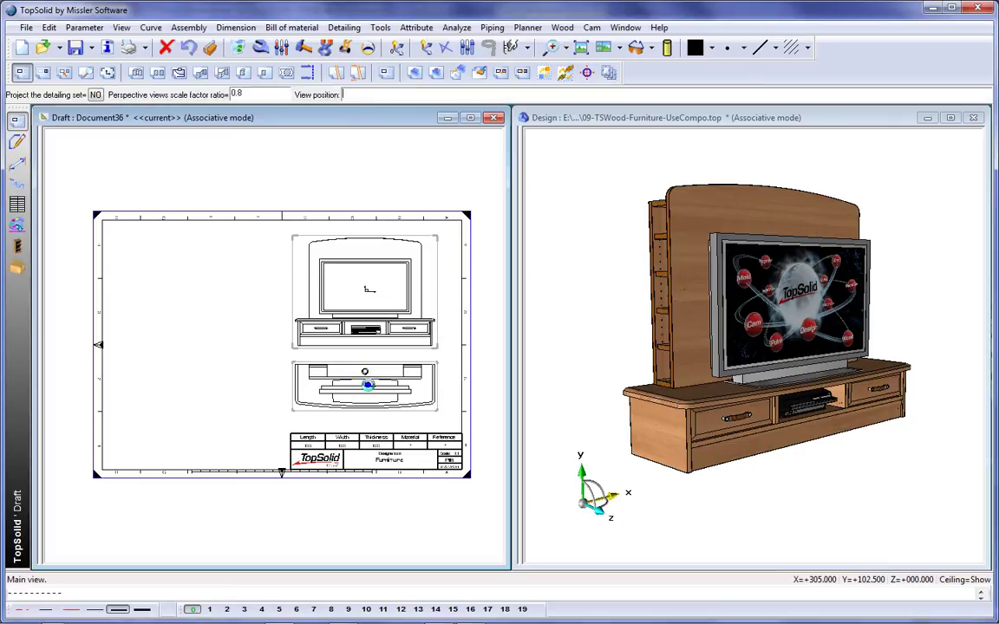
click(224, 278)
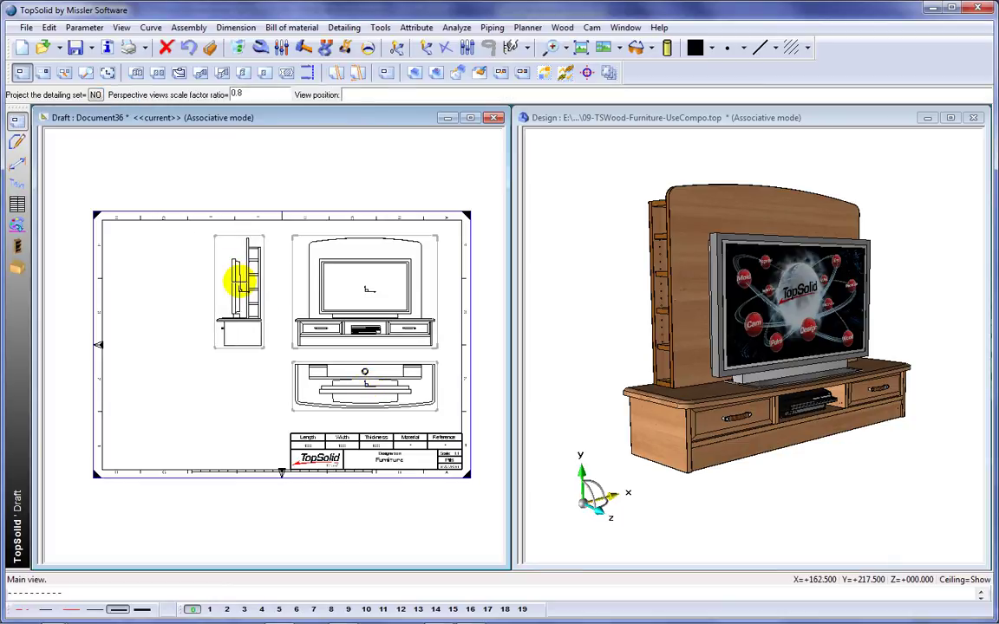
click(240, 280)
click(197, 397)
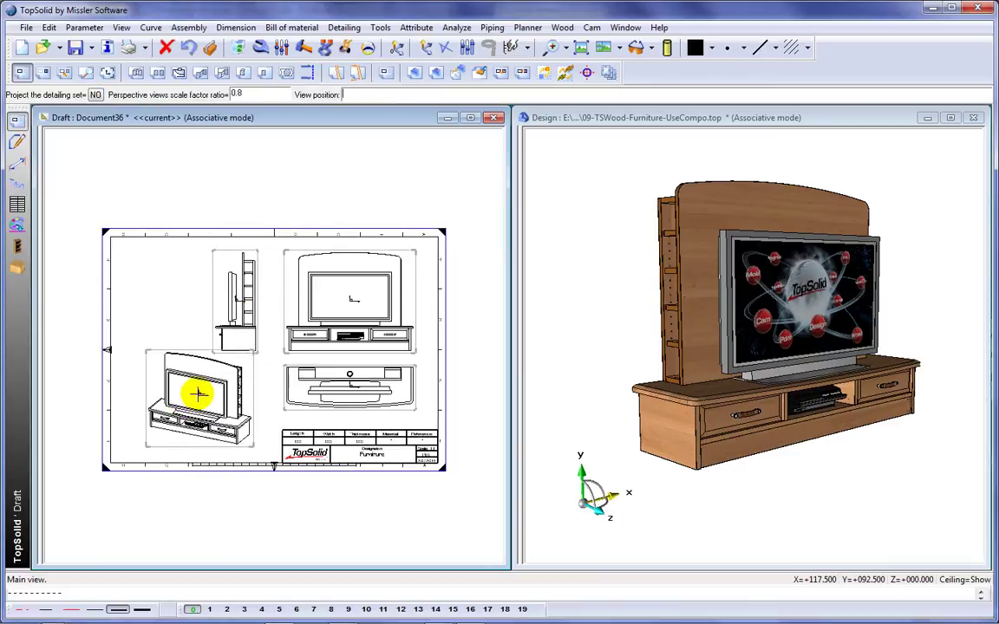
click(184, 399)
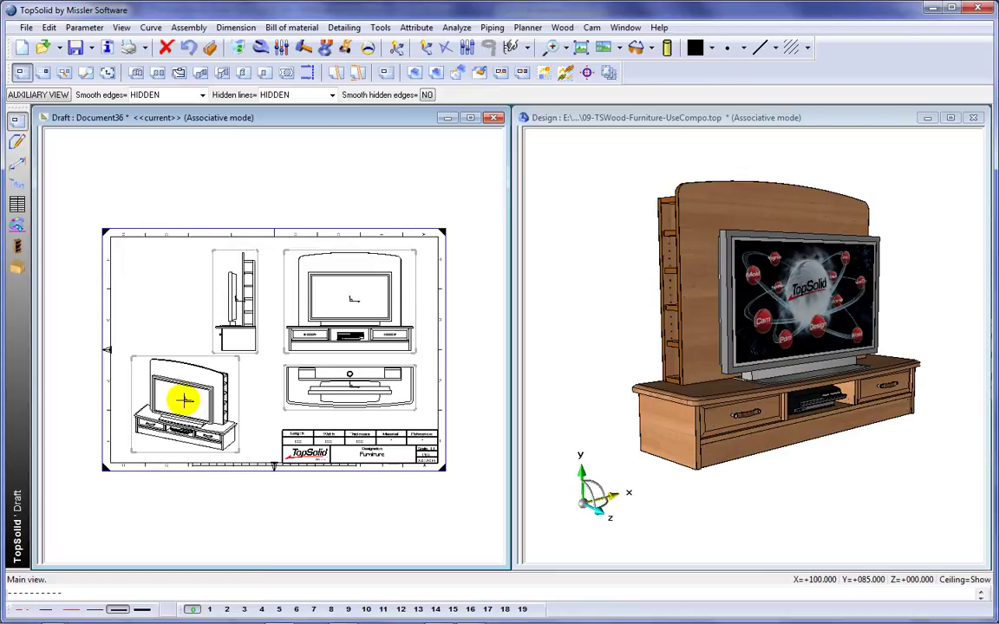
- Shade the perspective view using the 3D window camera, then maximize the draft window
click(260, 47)
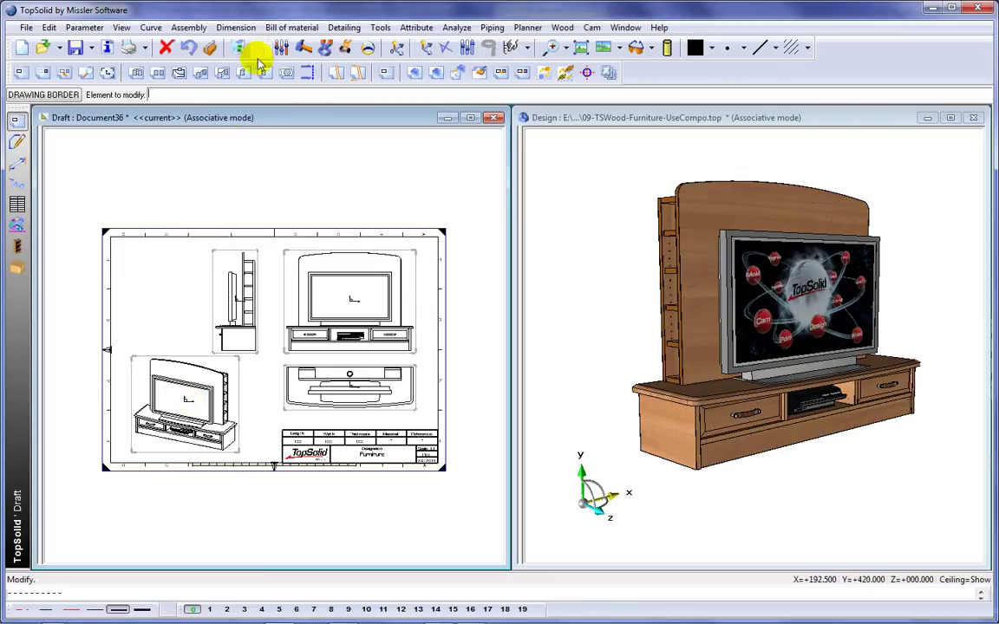
click(185, 398)
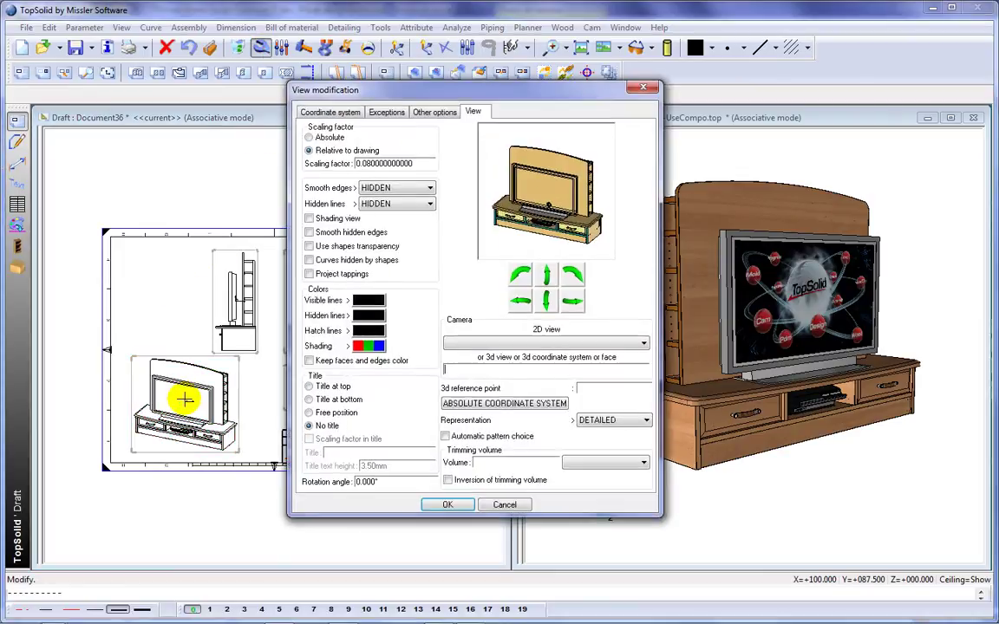
click(823, 495)
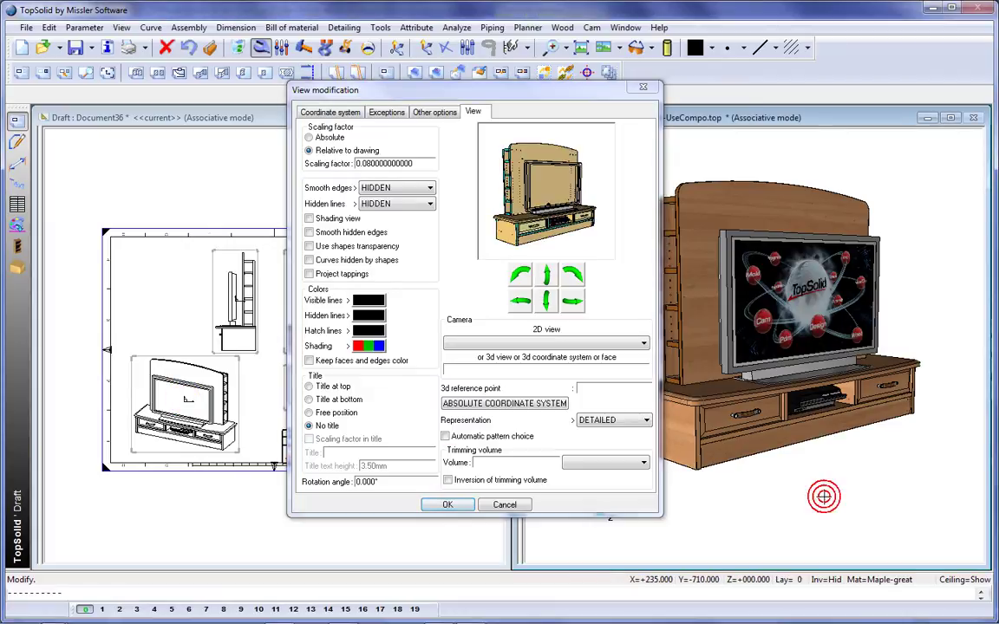
click(309, 219)
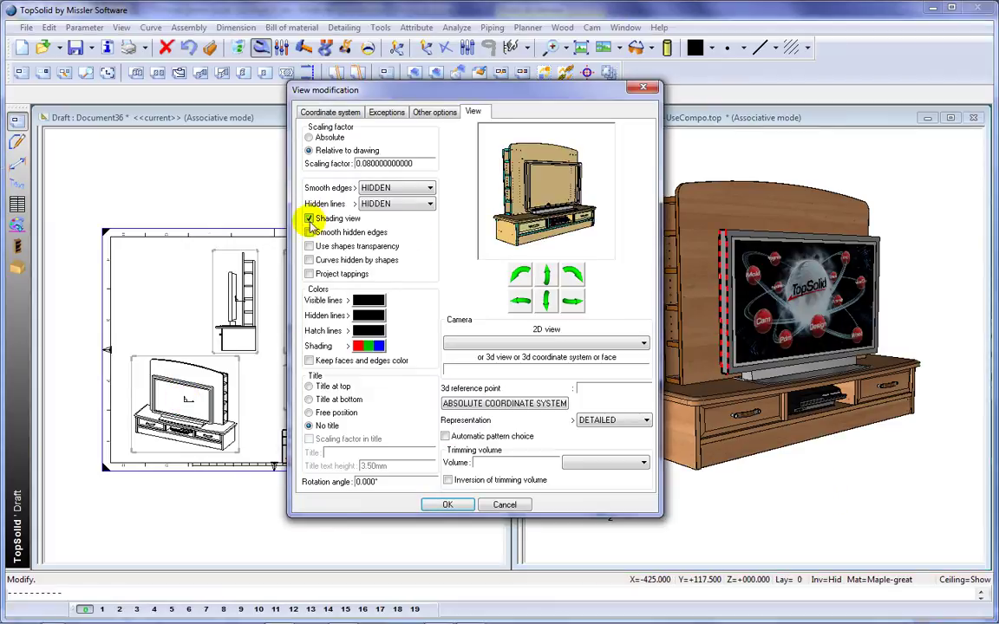
click(450, 504)
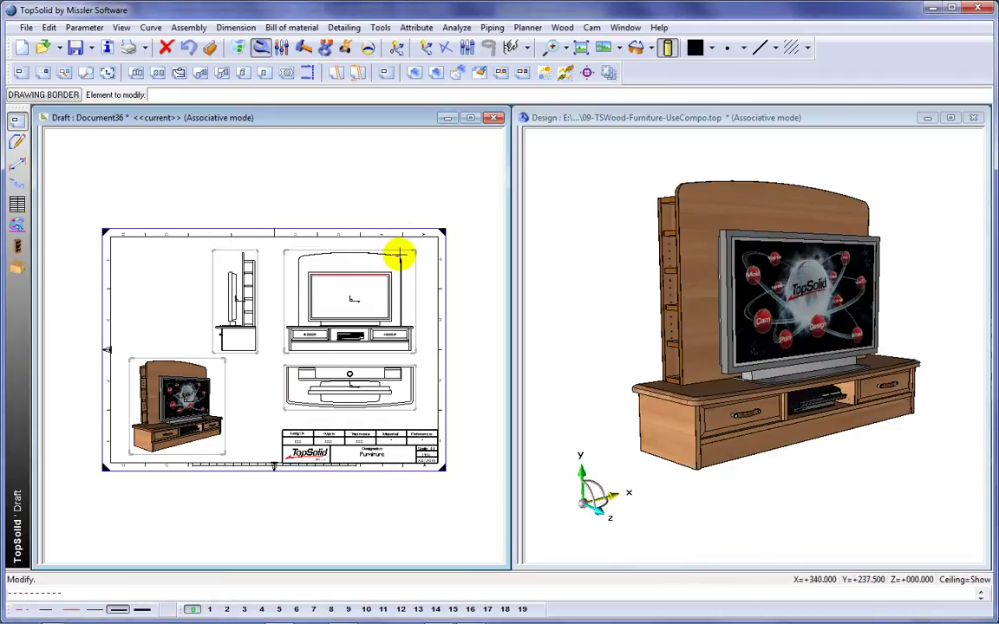
click(471, 118)
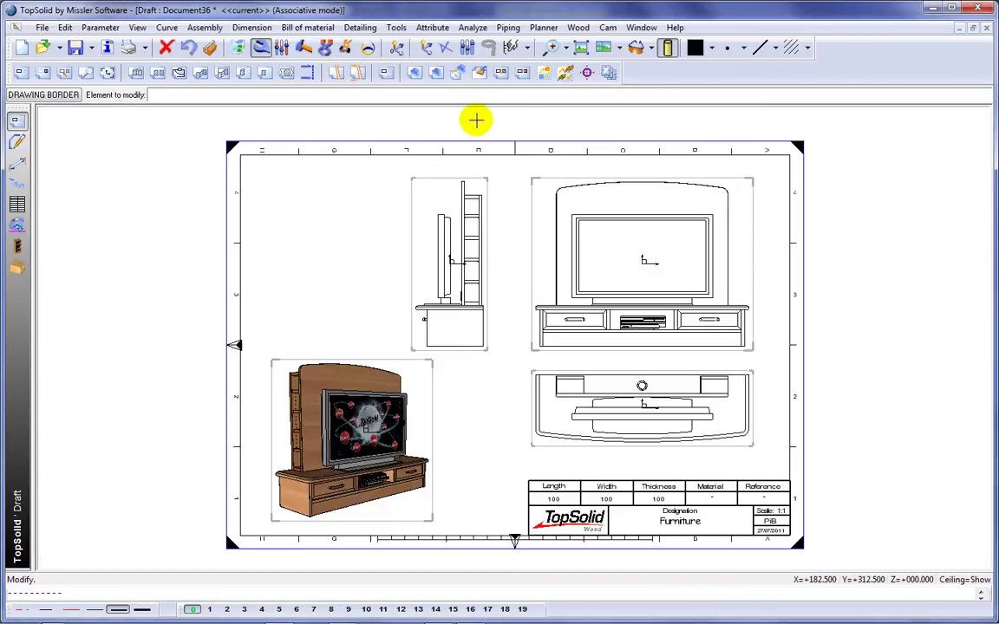
- Cut vertical full section A-A through the front view with STIPPLE hidden lines, left of the side view
click(137, 74)
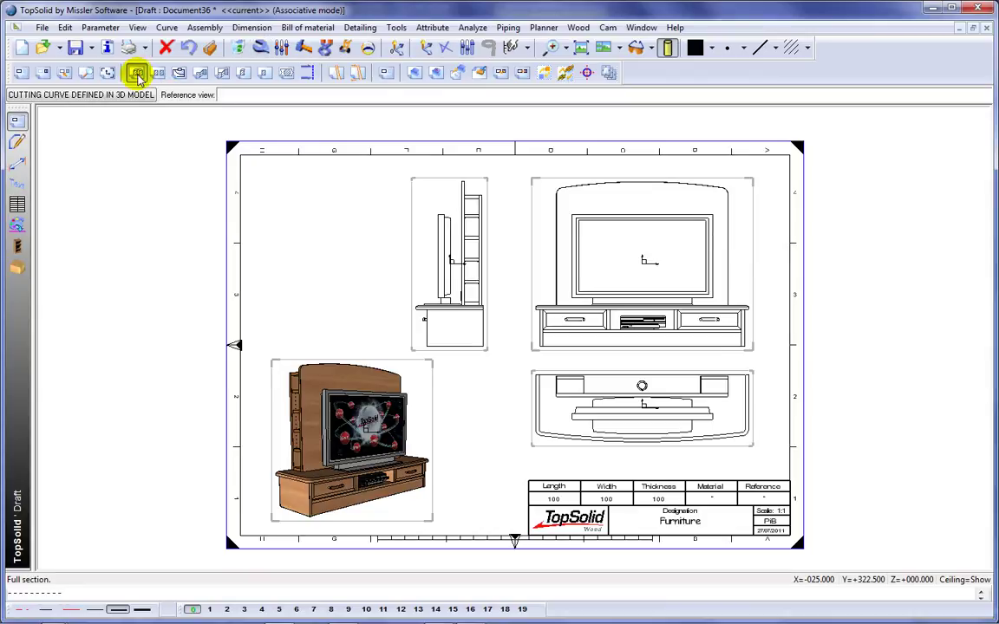
click(650, 263)
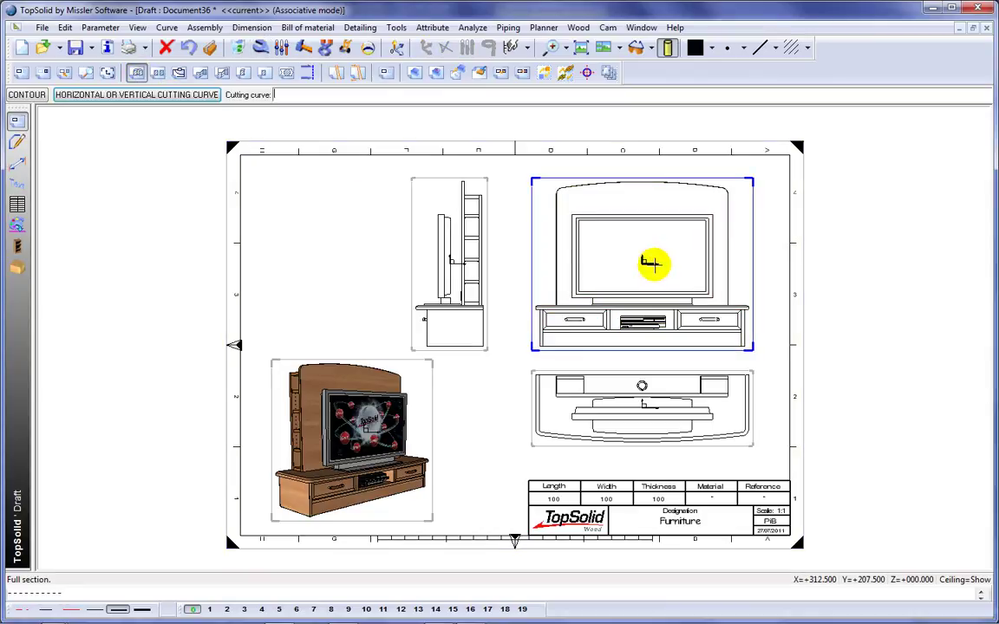
click(188, 93)
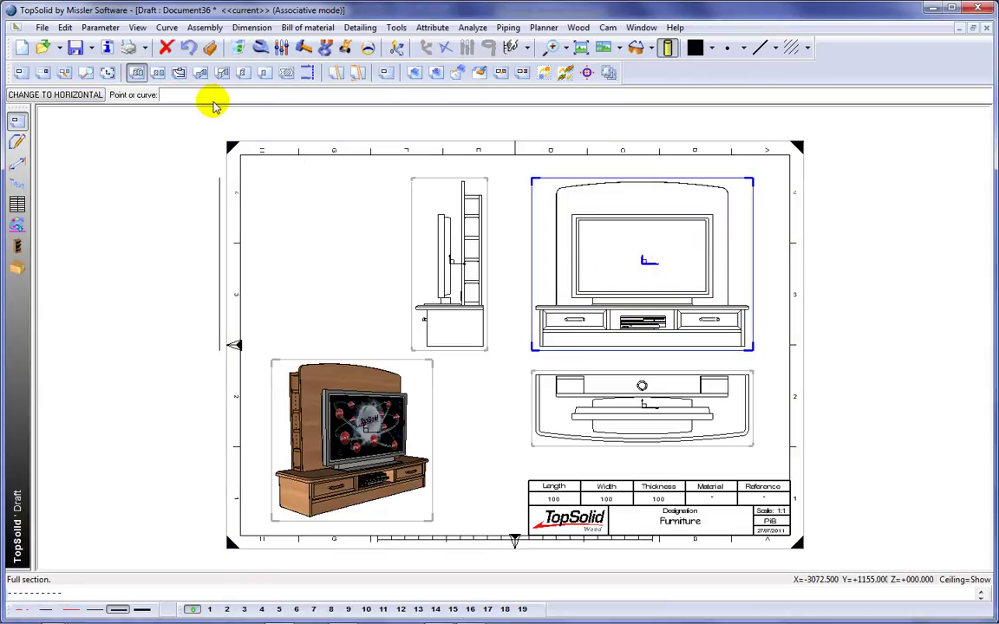
click(567, 197)
right_click(384, 244)
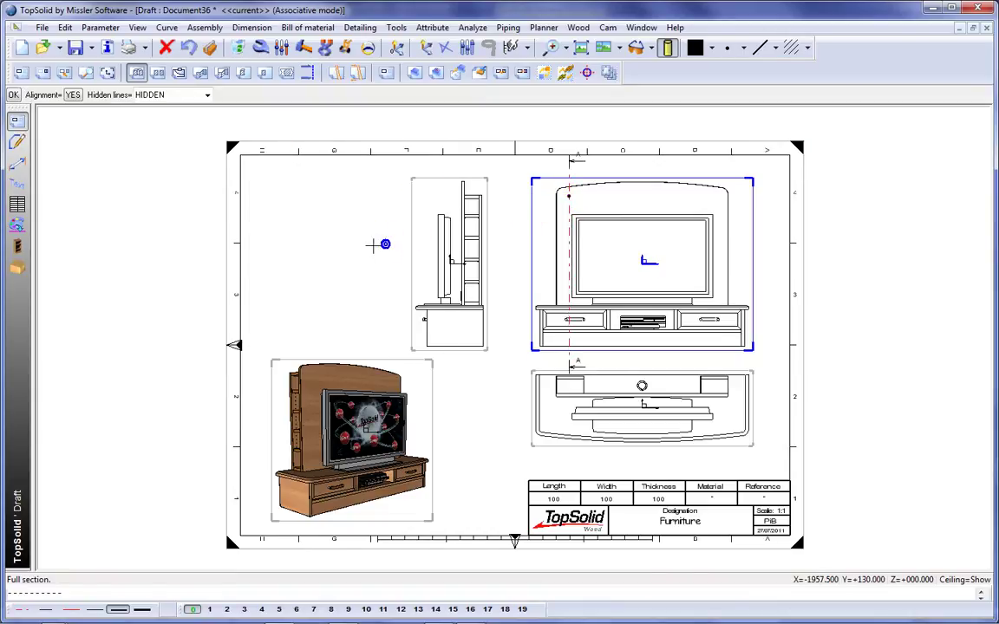
click(207, 95)
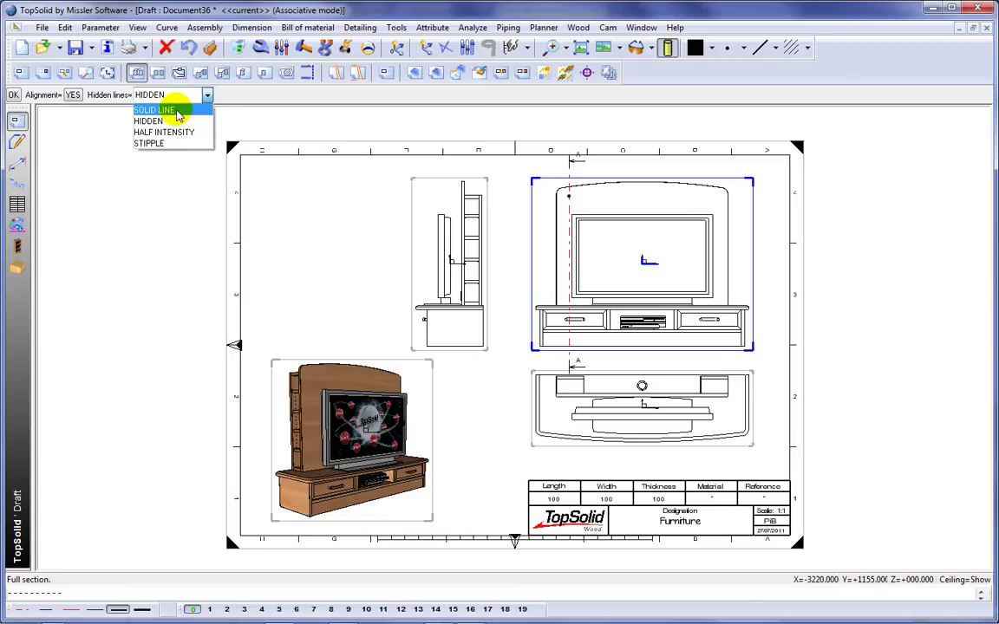
click(161, 143)
right_click(354, 262)
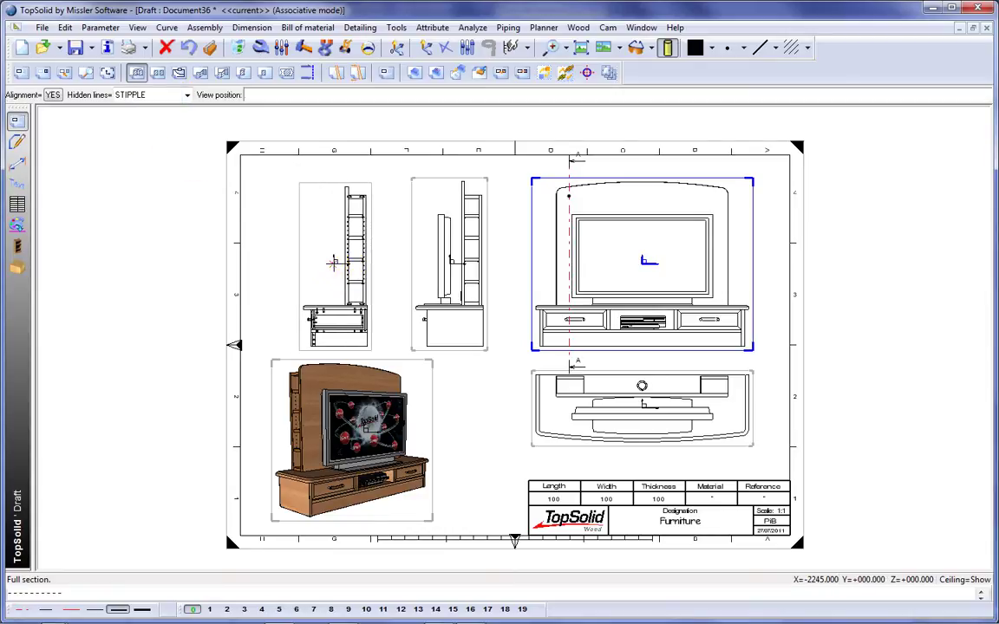
click(333, 263)
- Create circular detail view A from section A-A, placed at the sheet's upper left
scroll(335, 304, up, 4)
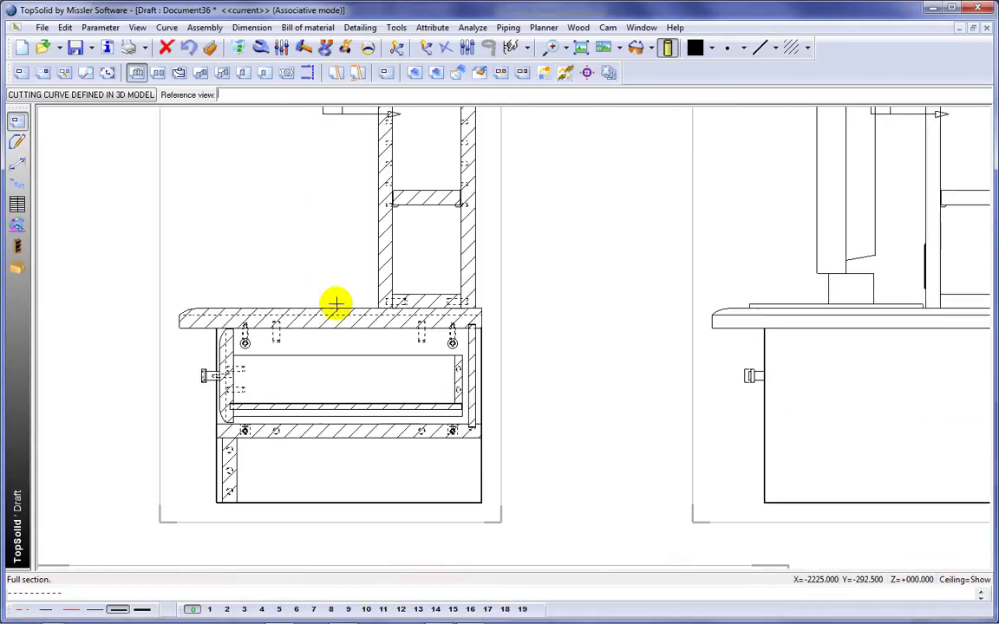
scroll(336, 303, up, 1)
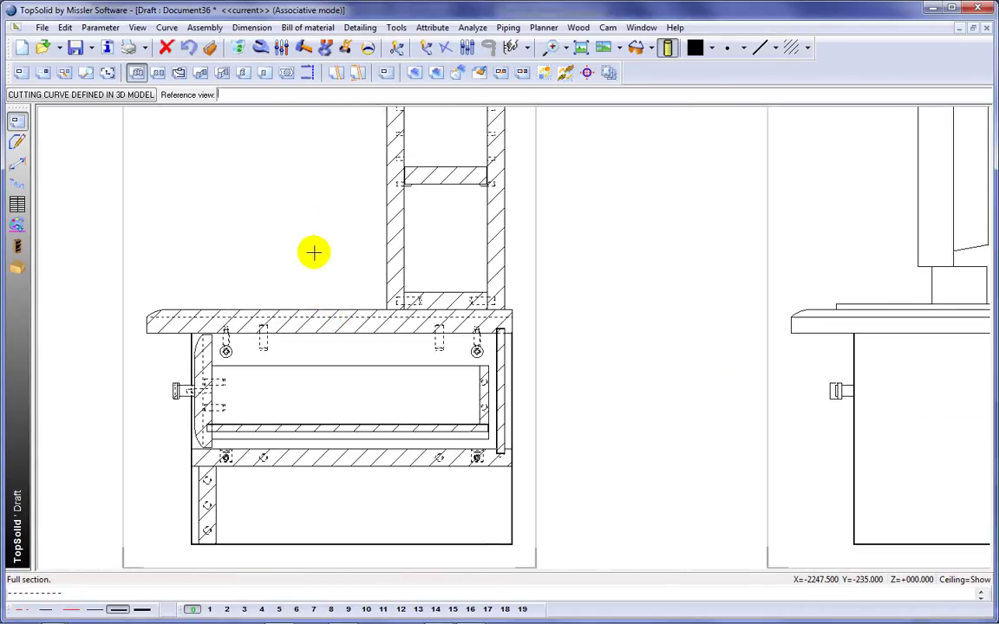
click(85, 73)
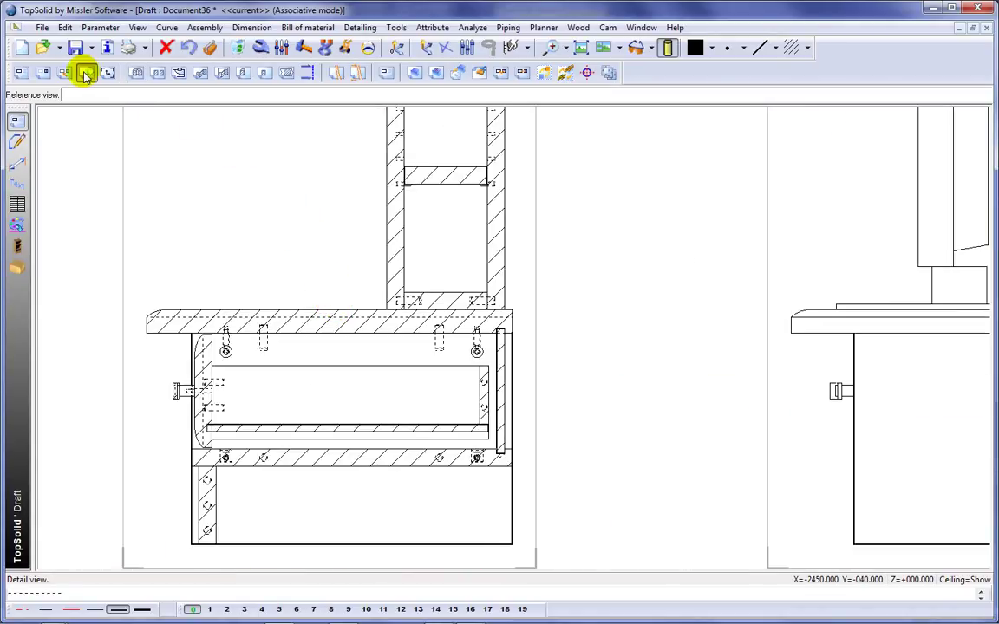
click(224, 448)
click(224, 451)
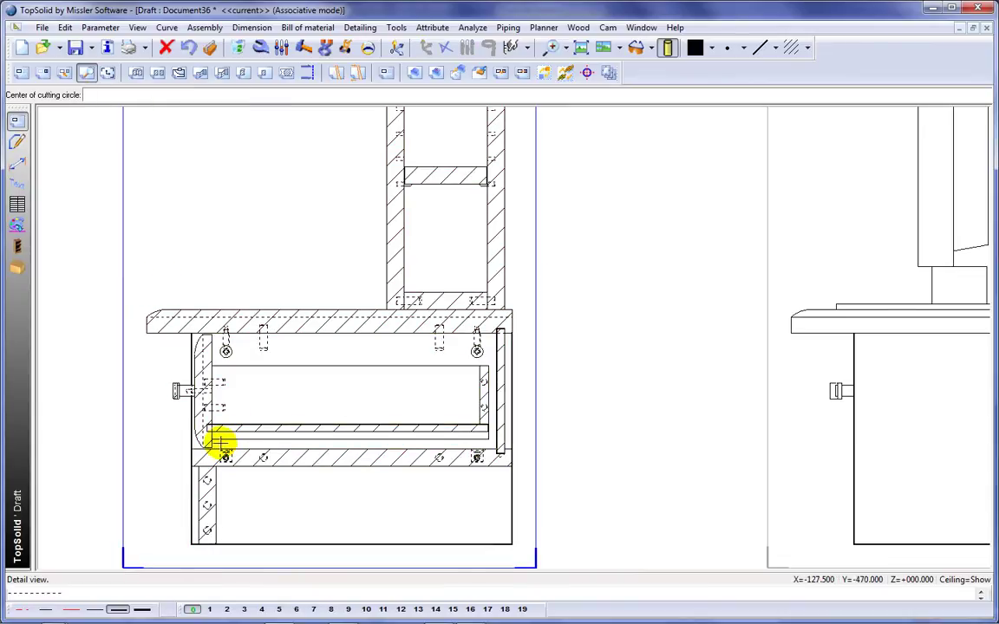
click(220, 444)
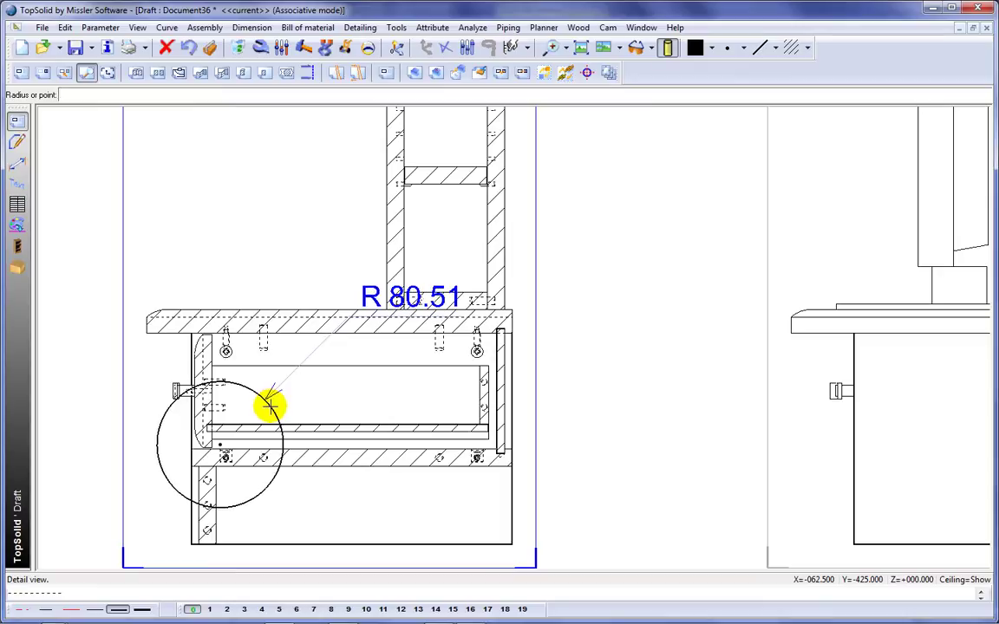
click(268, 404)
scroll(269, 405, down, 2)
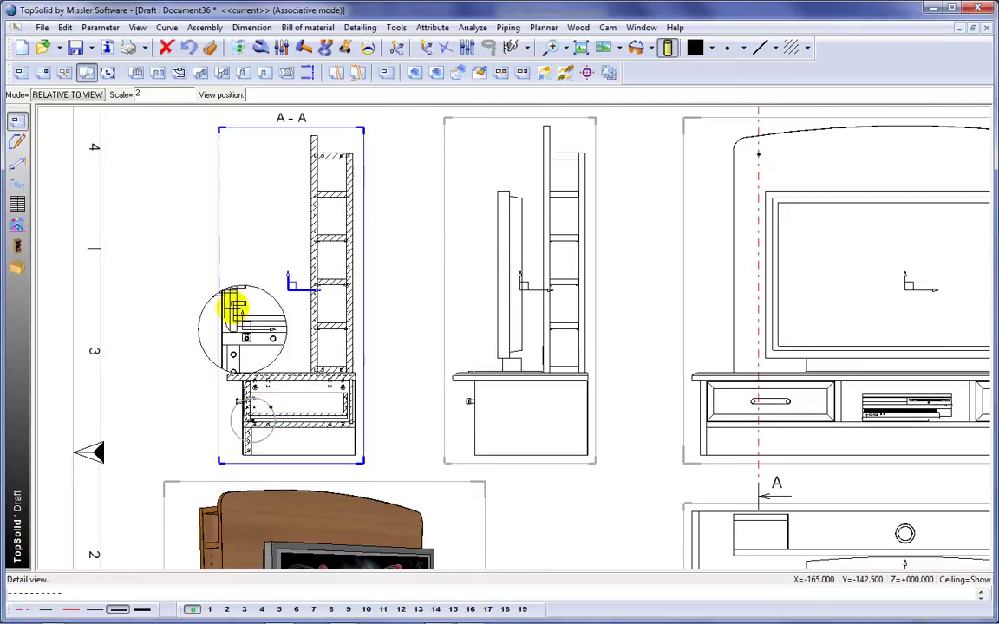
click(167, 232)
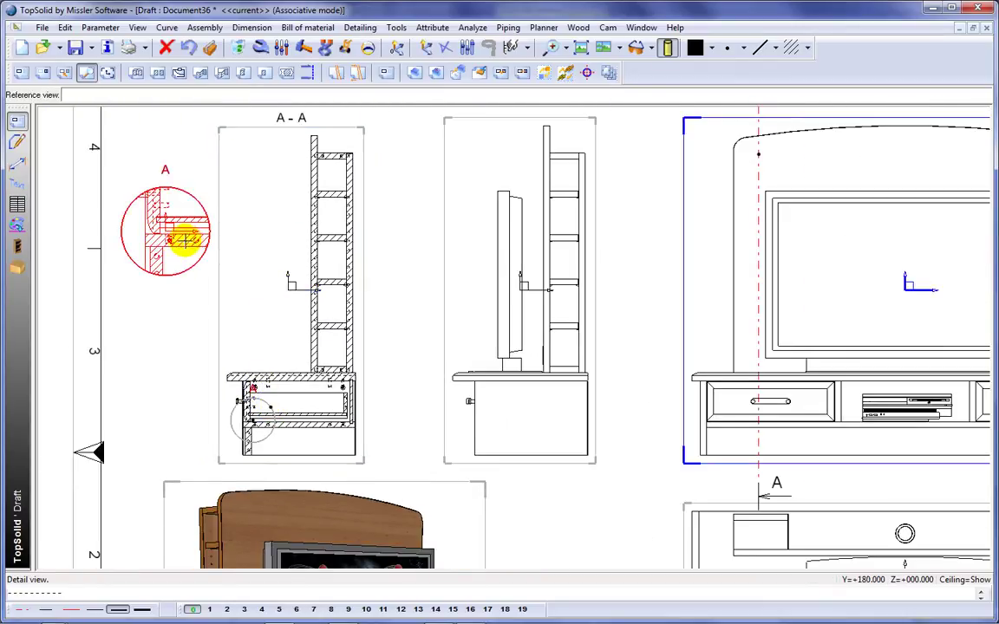
scroll(224, 351, up, 1)
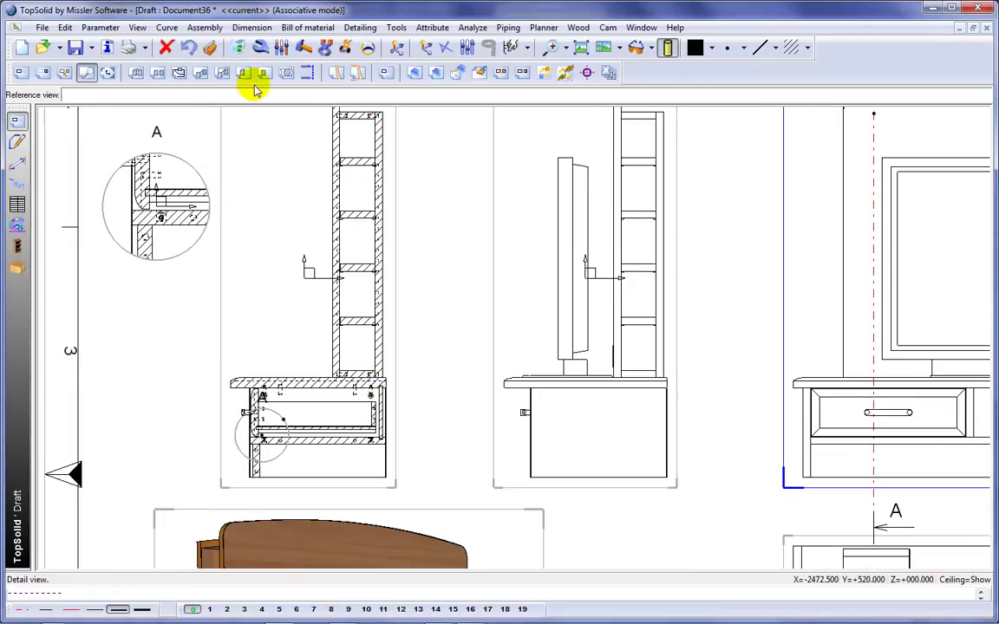
- Move detail circle A onto the worktop corner joint of section A-A
click(345, 48)
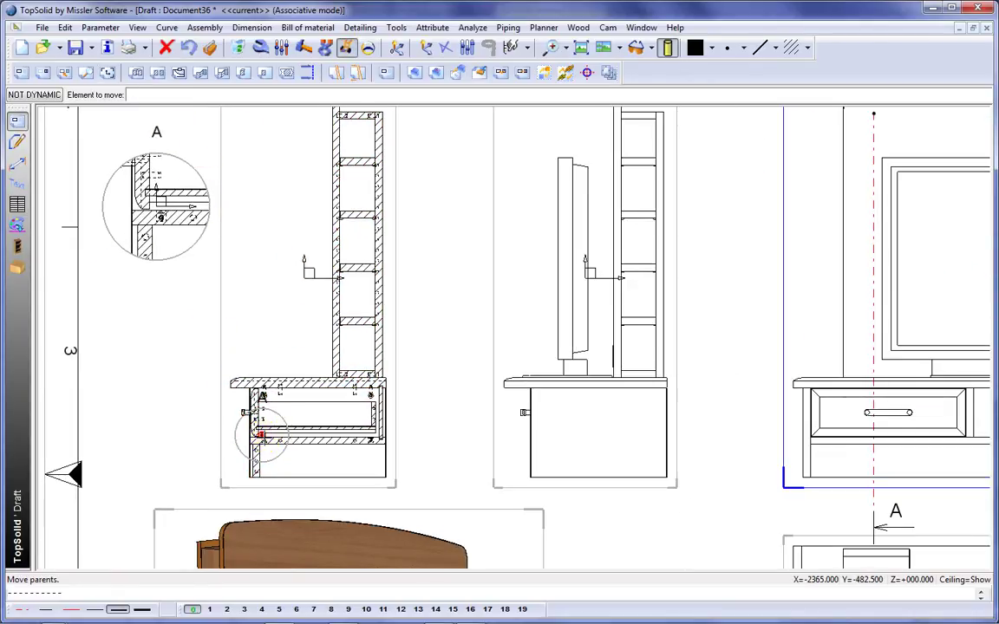
click(264, 438)
click(250, 395)
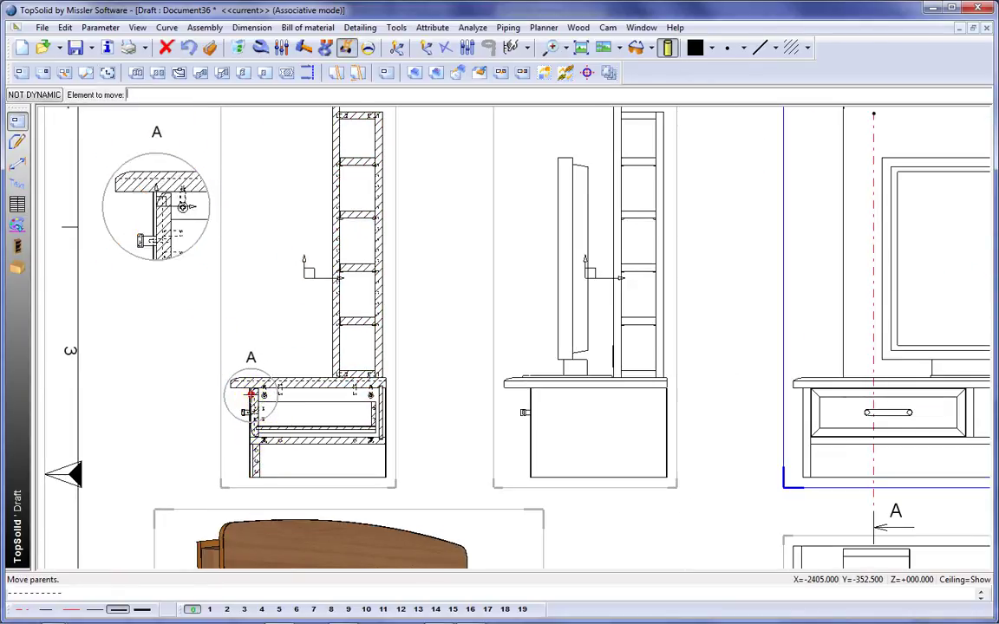
scroll(250, 395, down, 5)
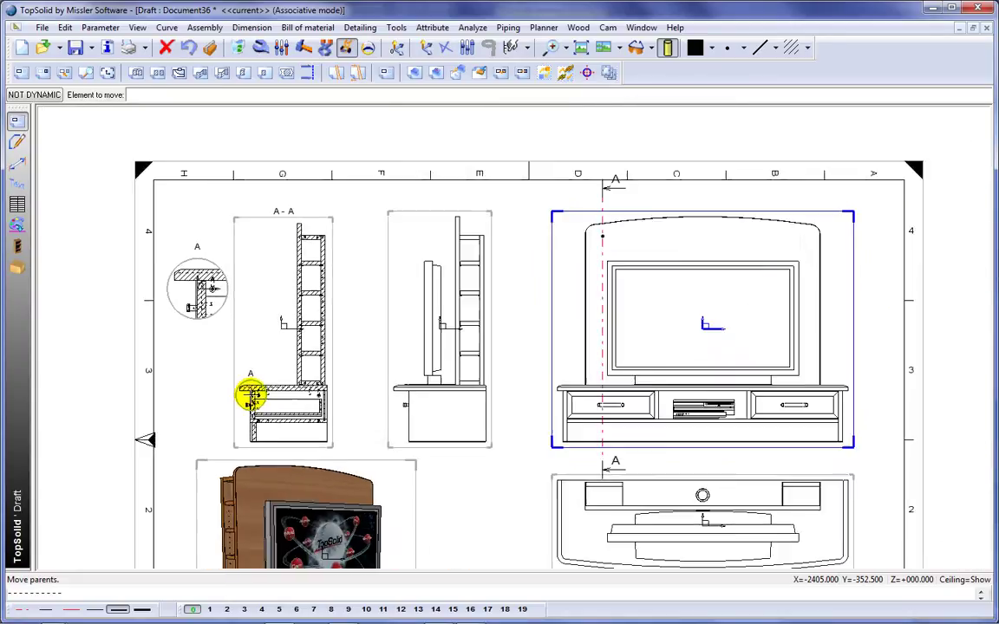
scroll(356, 287, up, 1)
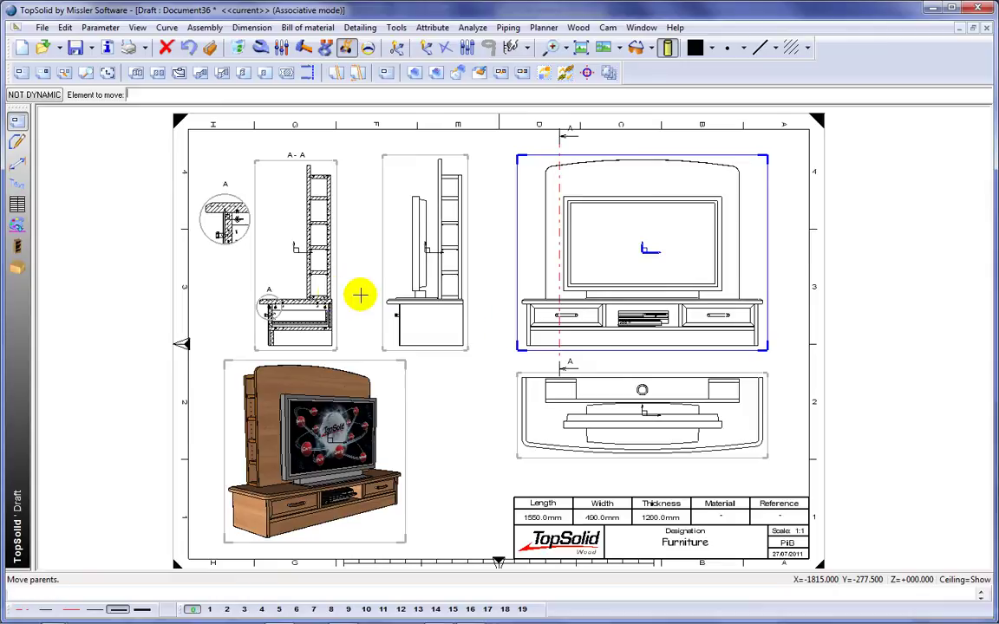
- Dimension the top view's 1550 width and 490 depth, measured to the inside of the front curve
click(19, 168)
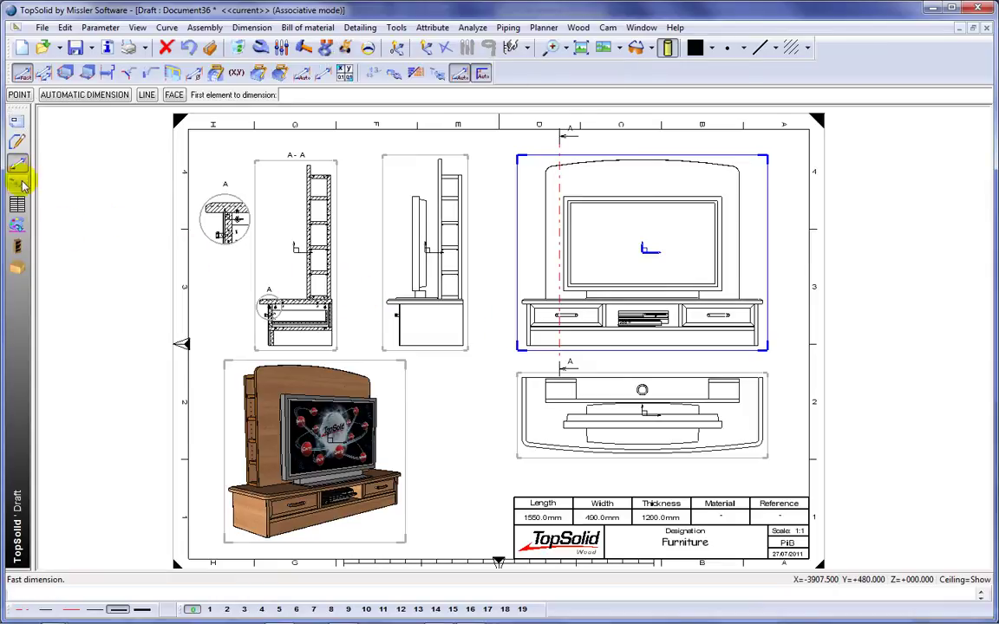
click(521, 405)
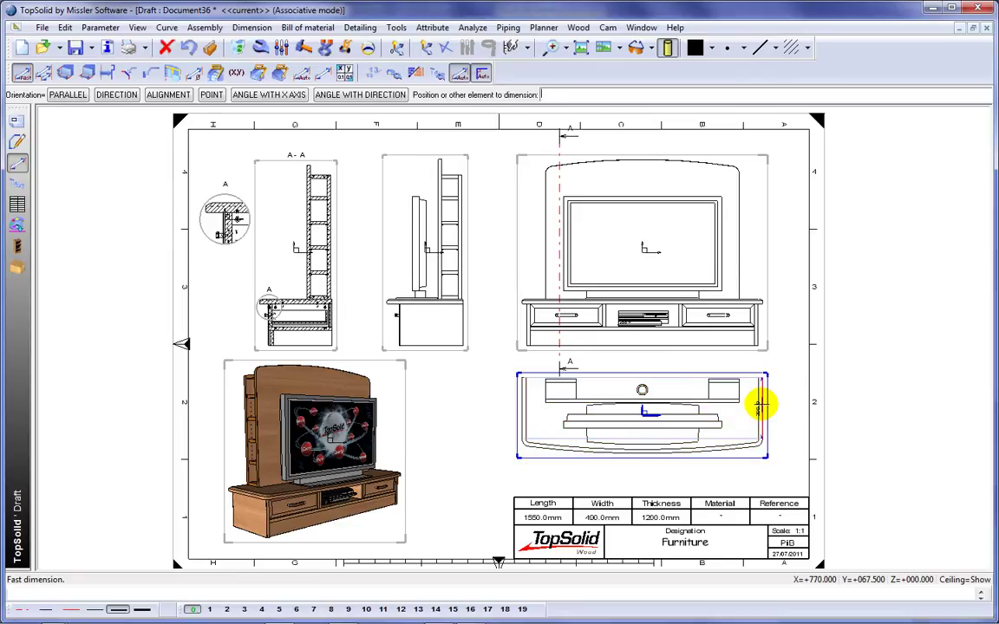
click(761, 404)
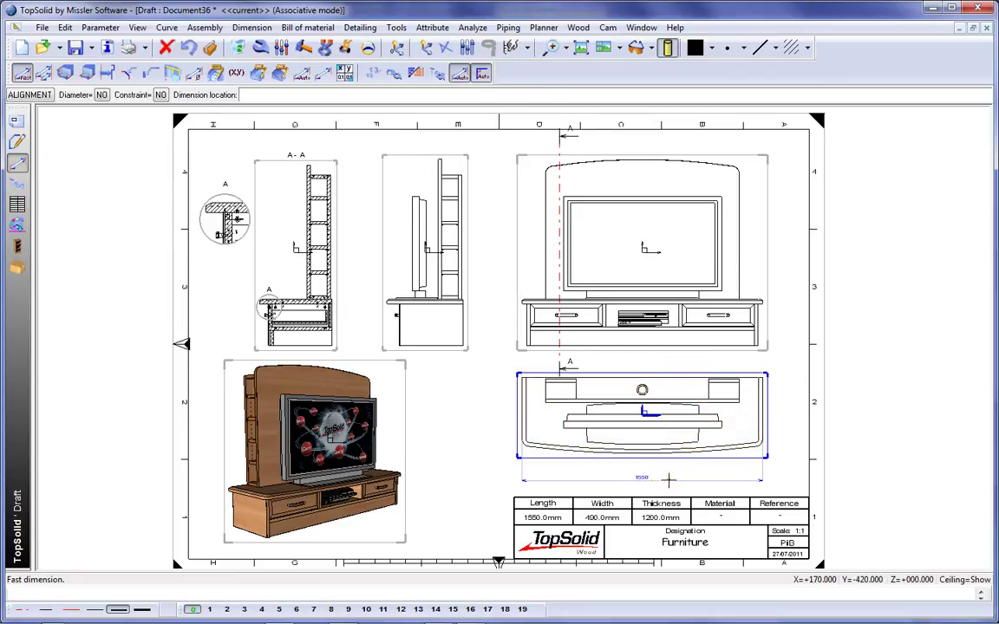
click(667, 479)
scroll(628, 459, up, 4)
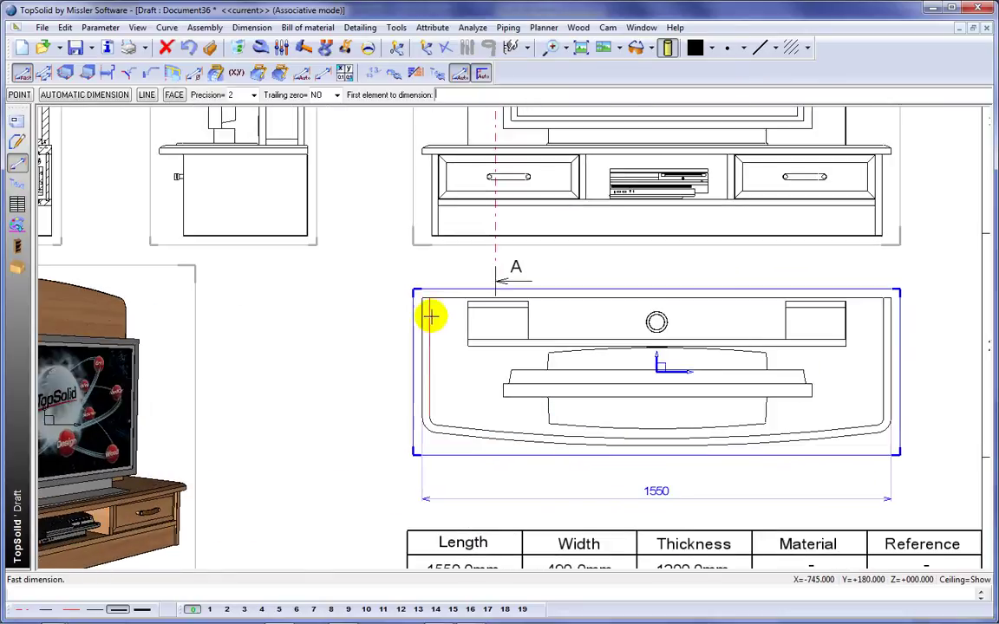
click(443, 298)
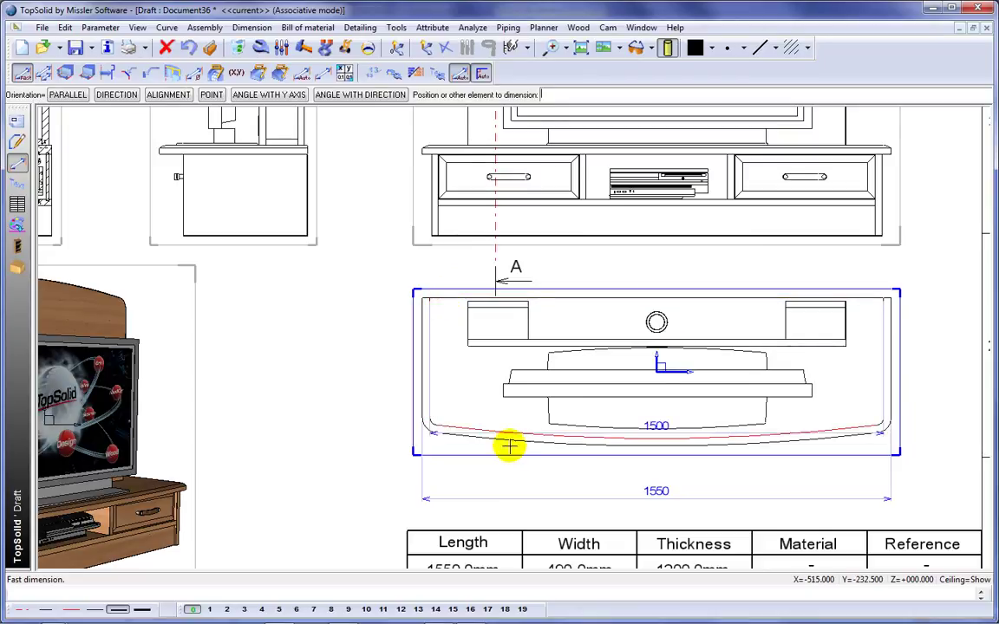
click(577, 447)
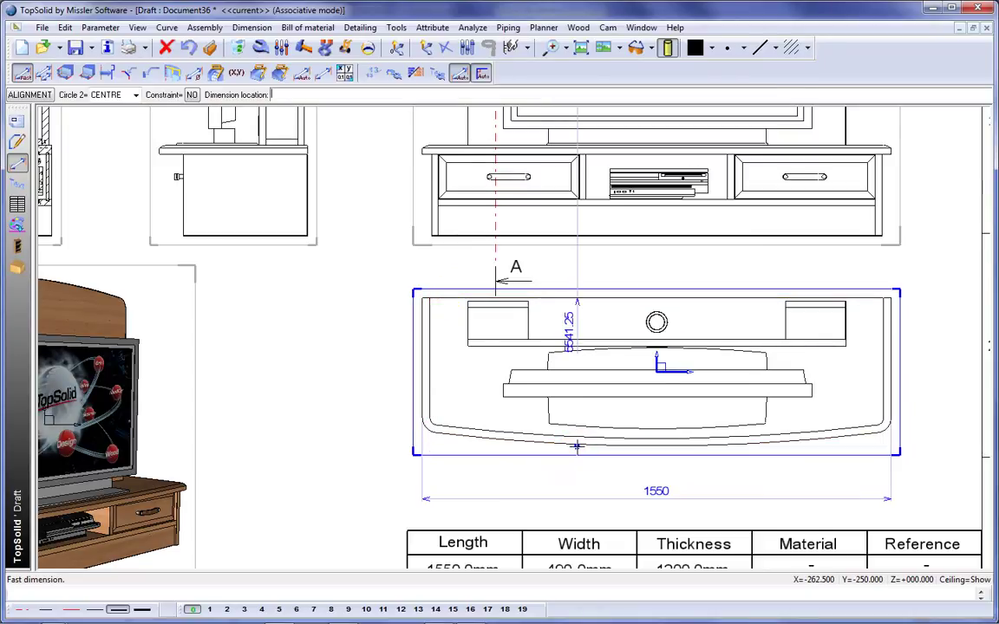
right_click(577, 446)
mouse_move(640, 464)
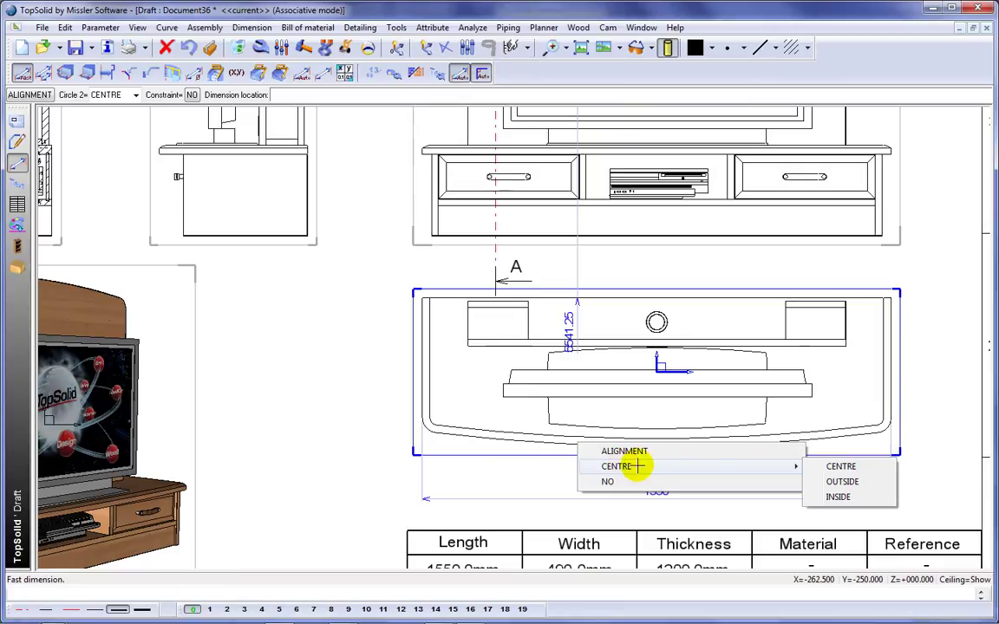
click(834, 498)
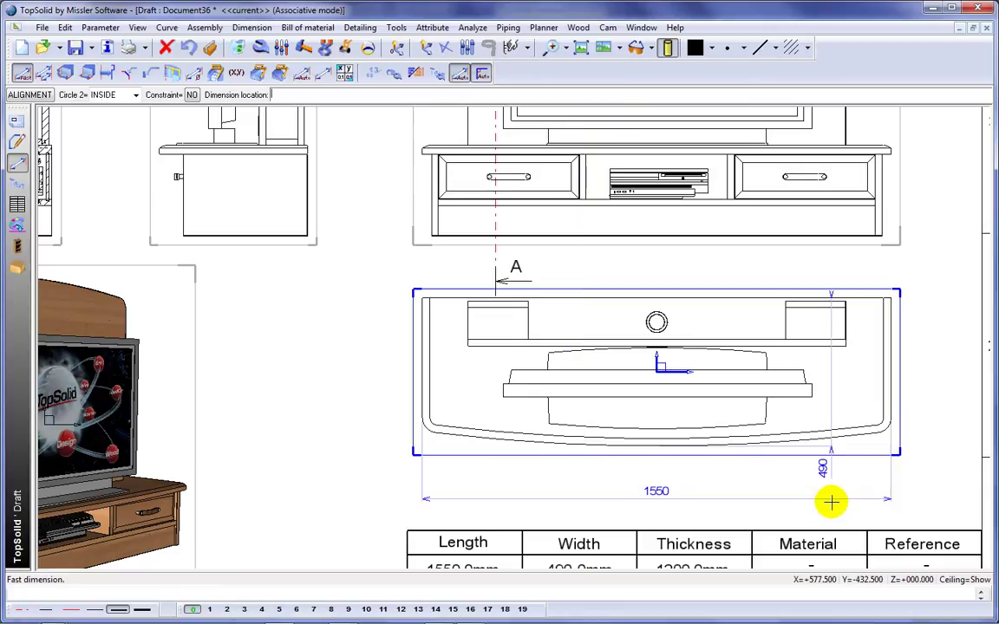
click(365, 389)
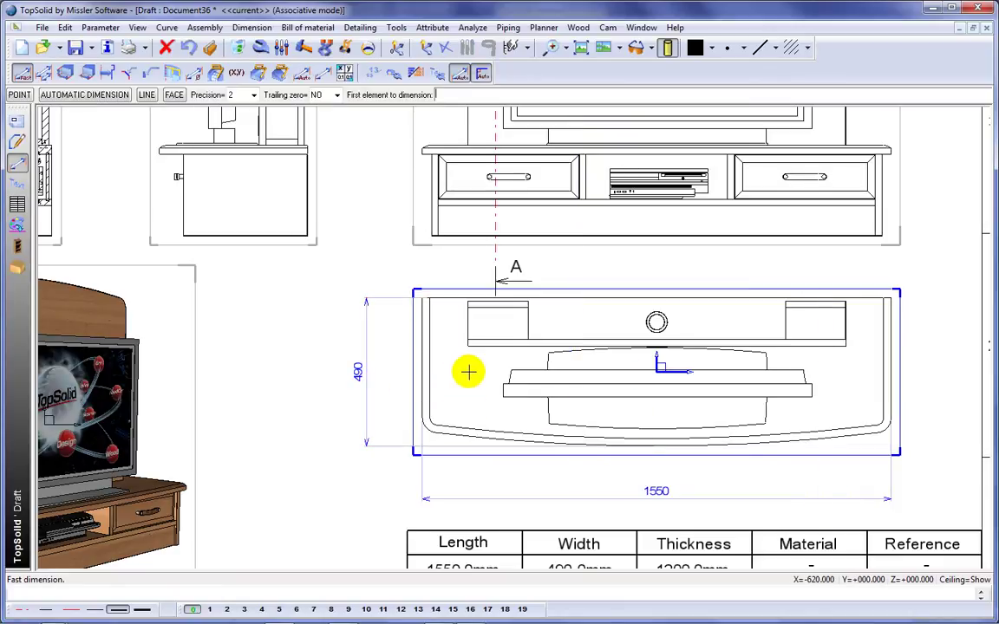
- Add radius dimensions to both R 50 corners and the R 6031.25 front arc
click(883, 429)
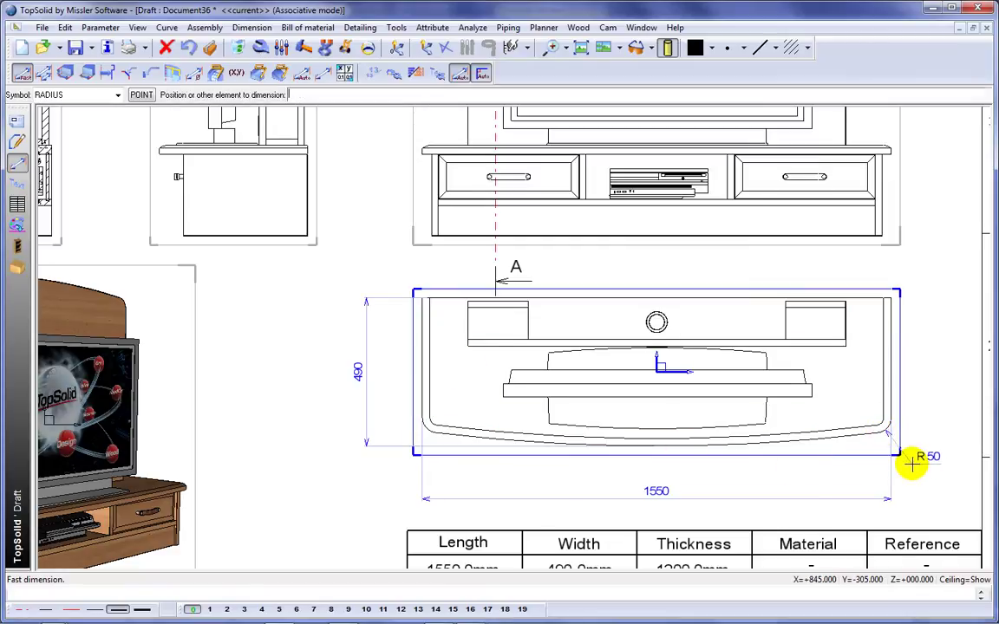
click(911, 464)
click(424, 429)
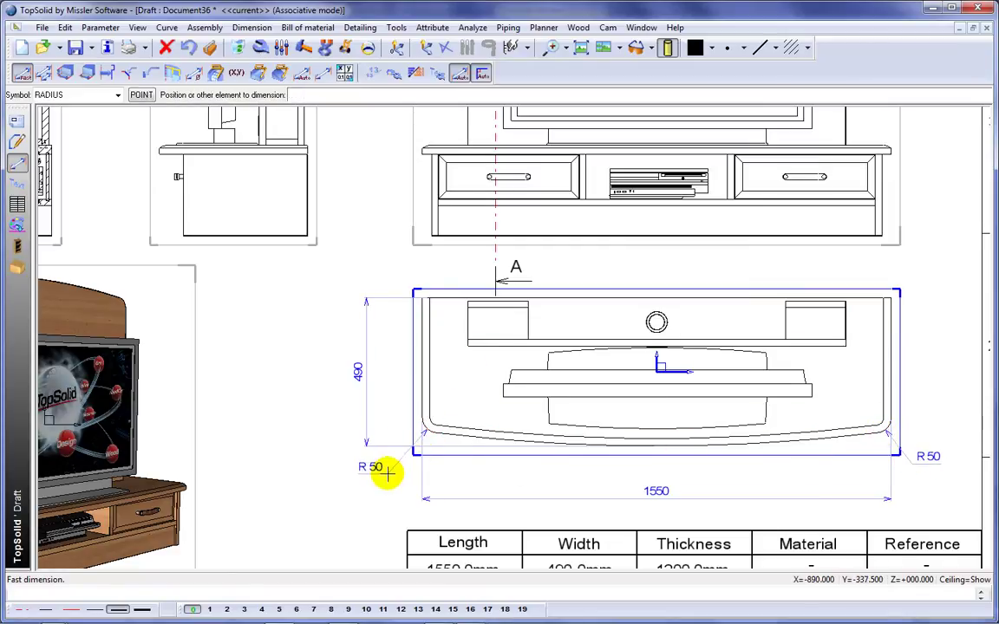
click(387, 471)
click(474, 431)
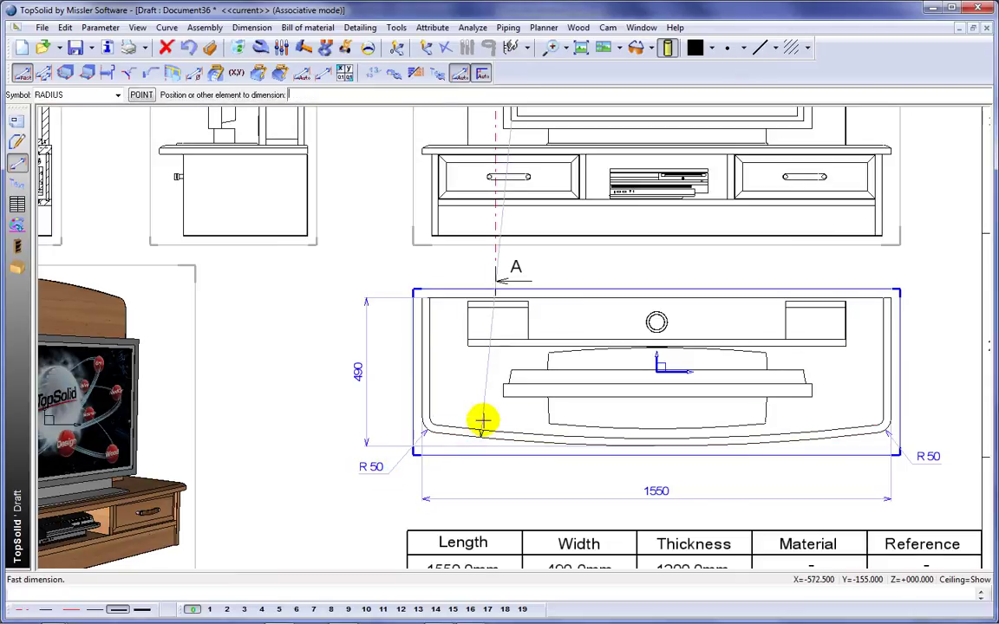
click(515, 470)
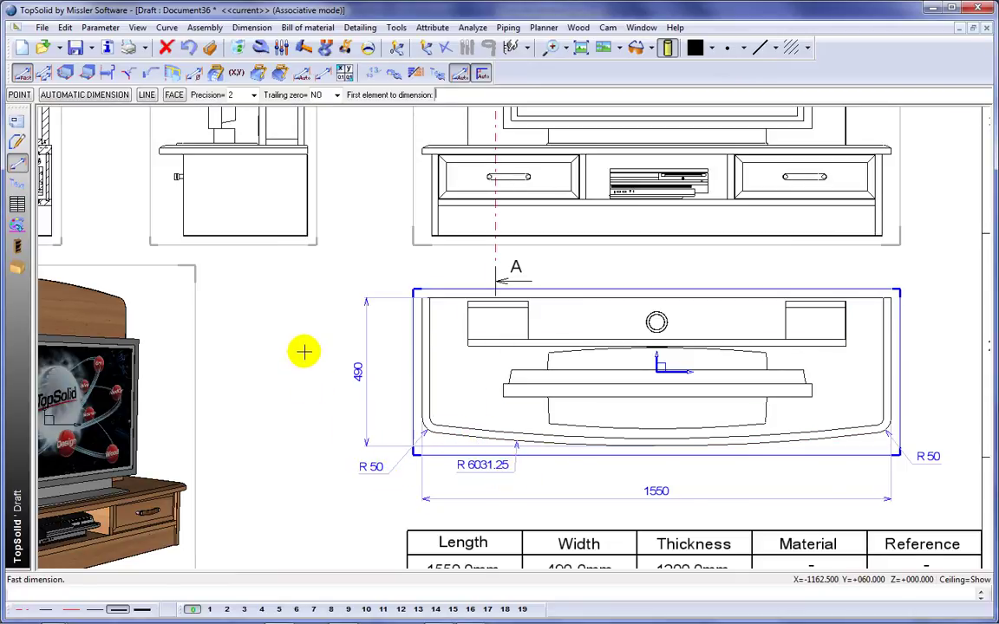
- Dimension the side view with 300 cabinet height and 900 shelf-unit height
middle_drag(292, 336, 422, 452)
scroll(422, 452, down, 1)
scroll(412, 409, up, 4)
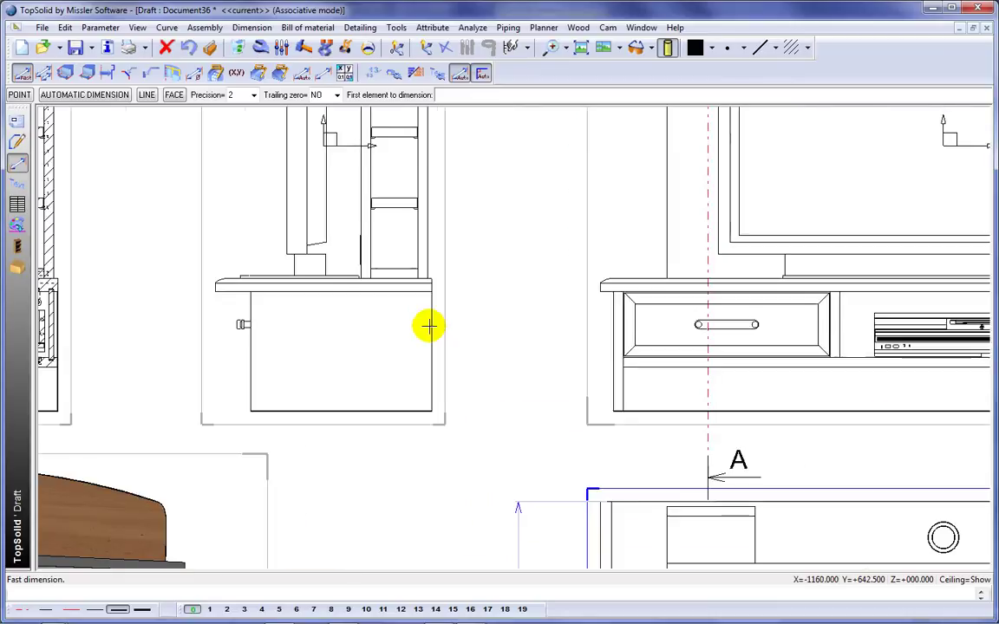
click(394, 276)
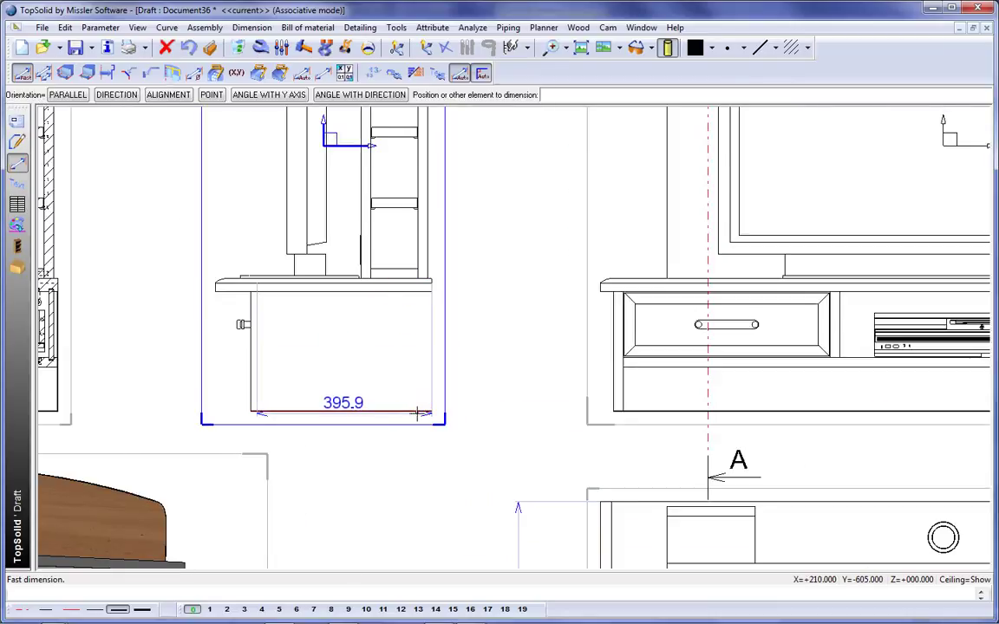
click(417, 413)
click(481, 376)
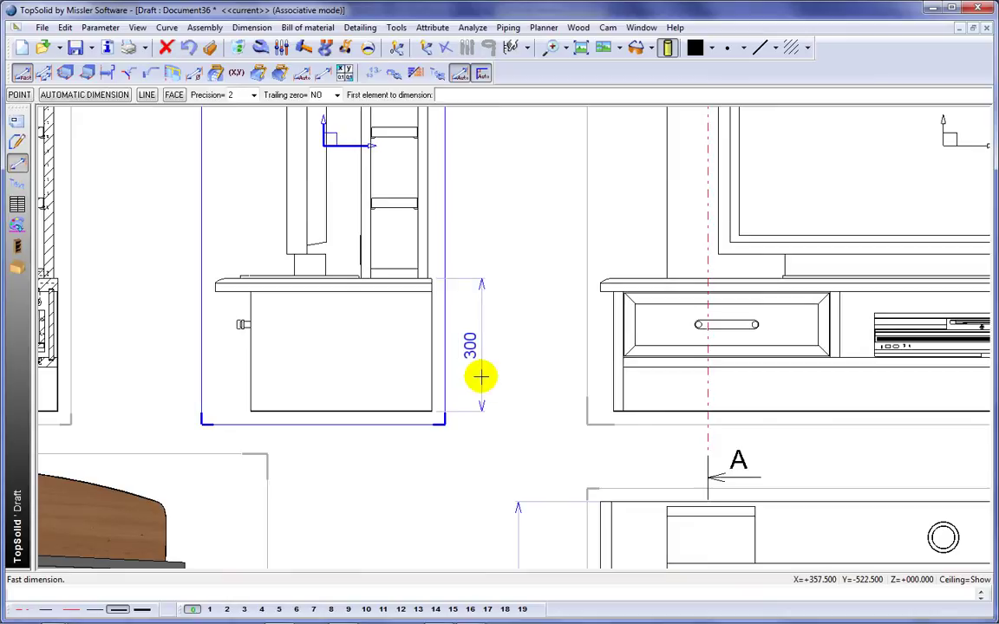
click(408, 277)
scroll(473, 328, up, 5)
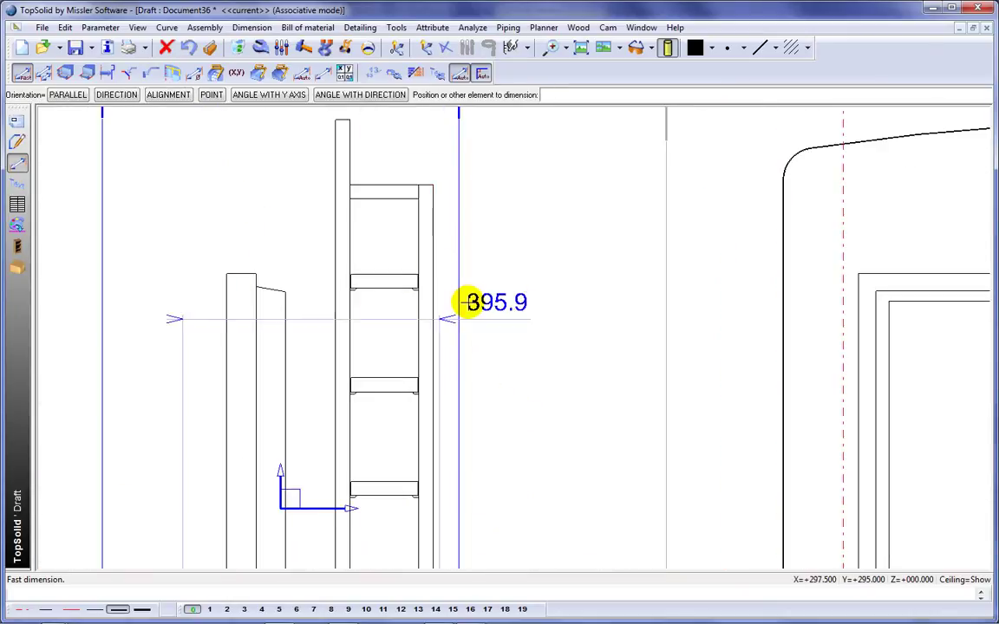
click(340, 120)
scroll(522, 292, down, 3)
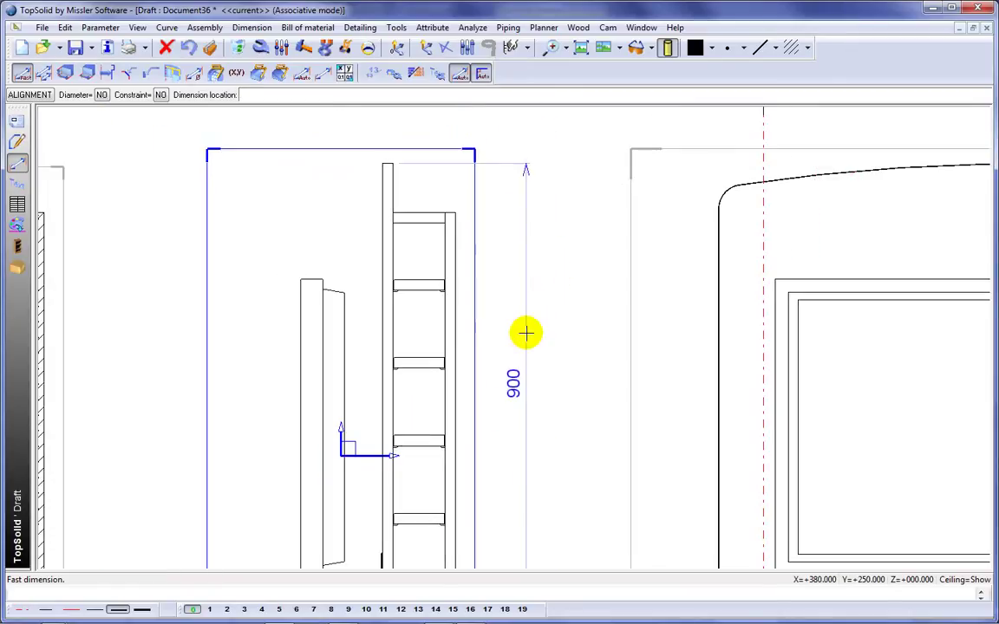
click(523, 205)
- Dimension section A-A's top shelf with 106 width and 22 wall thicknesses either side
scroll(481, 346, down, 3)
scroll(481, 351, down, 2)
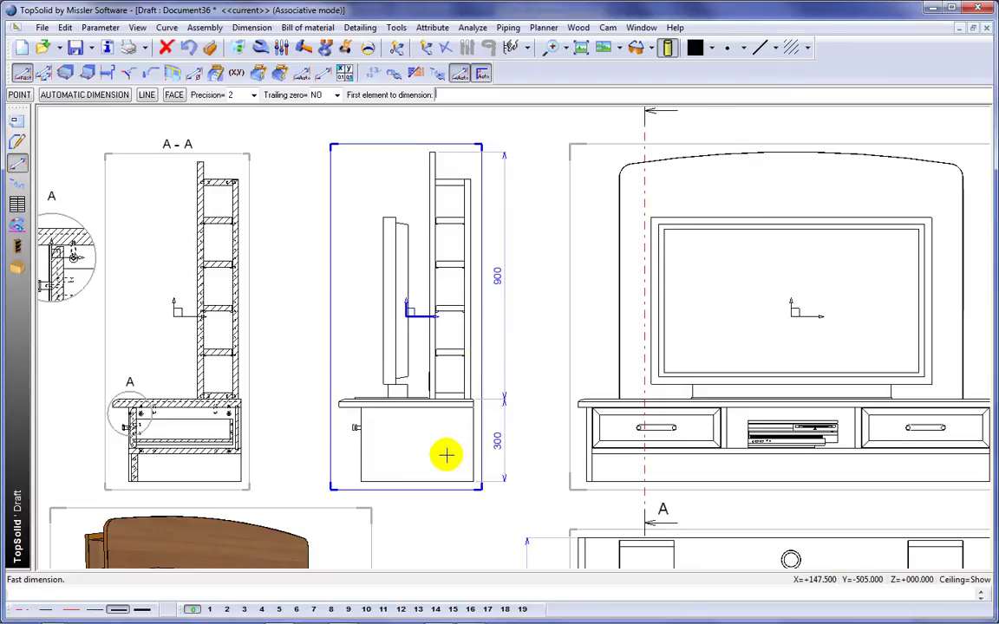
scroll(446, 454, down, 2)
scroll(194, 334, up, 3)
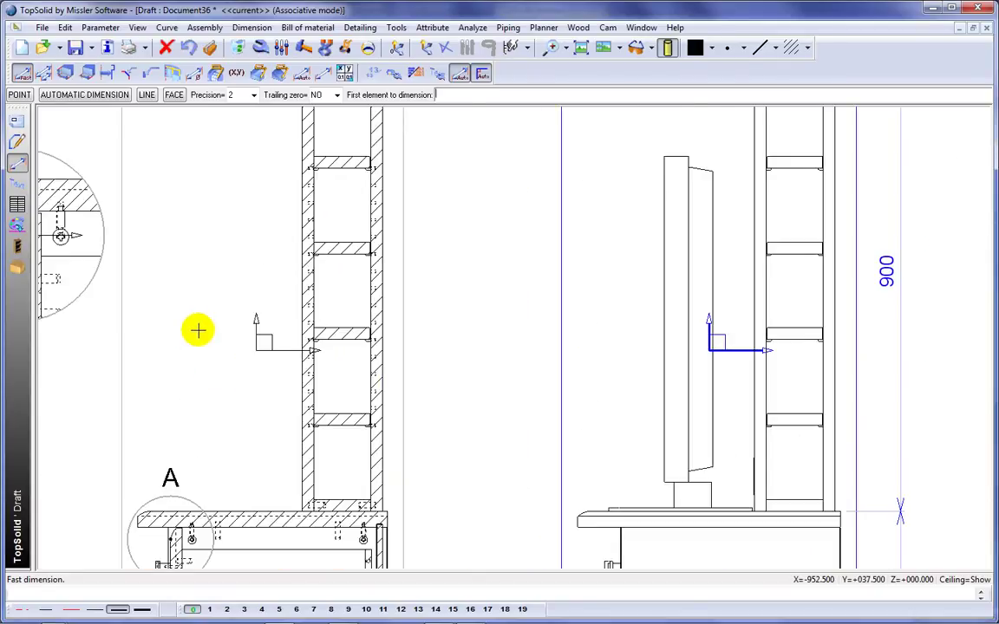
scroll(197, 330, down, 3)
scroll(247, 345, up, 4)
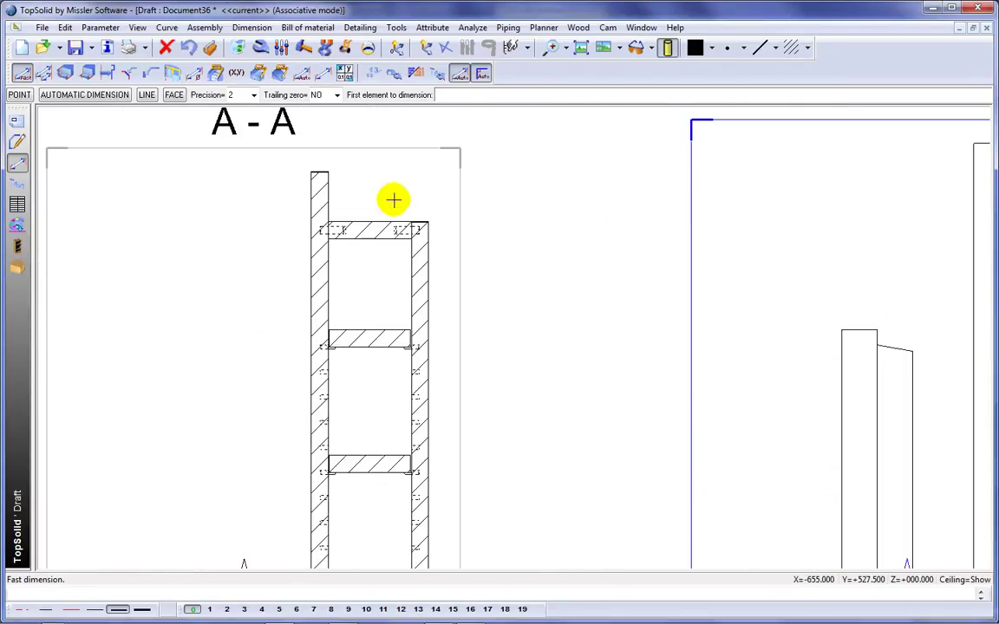
click(364, 223)
scroll(383, 265, down, 1)
scroll(406, 229, up, 1)
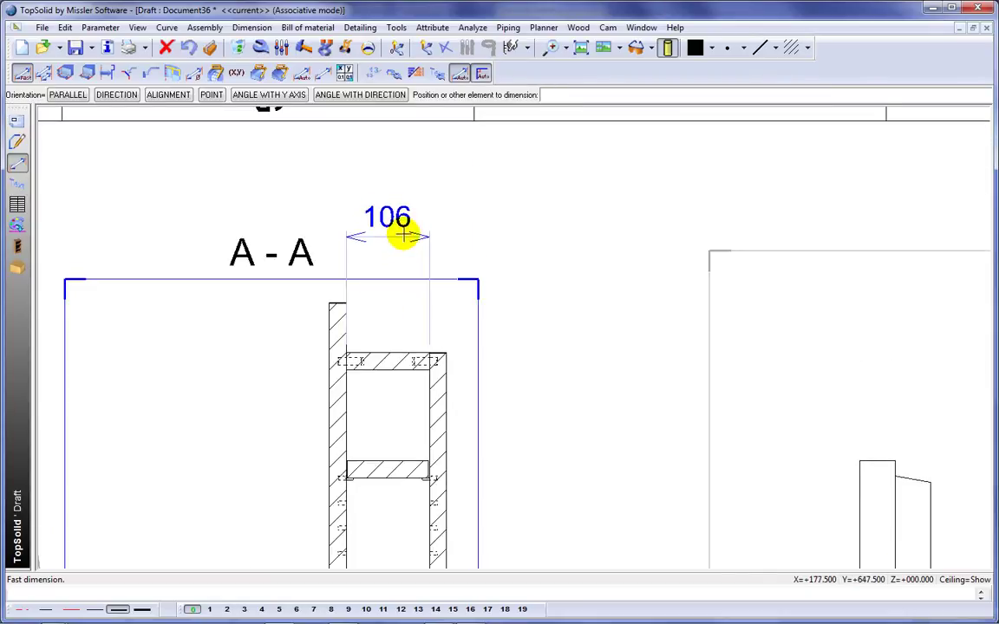
click(406, 230)
click(433, 352)
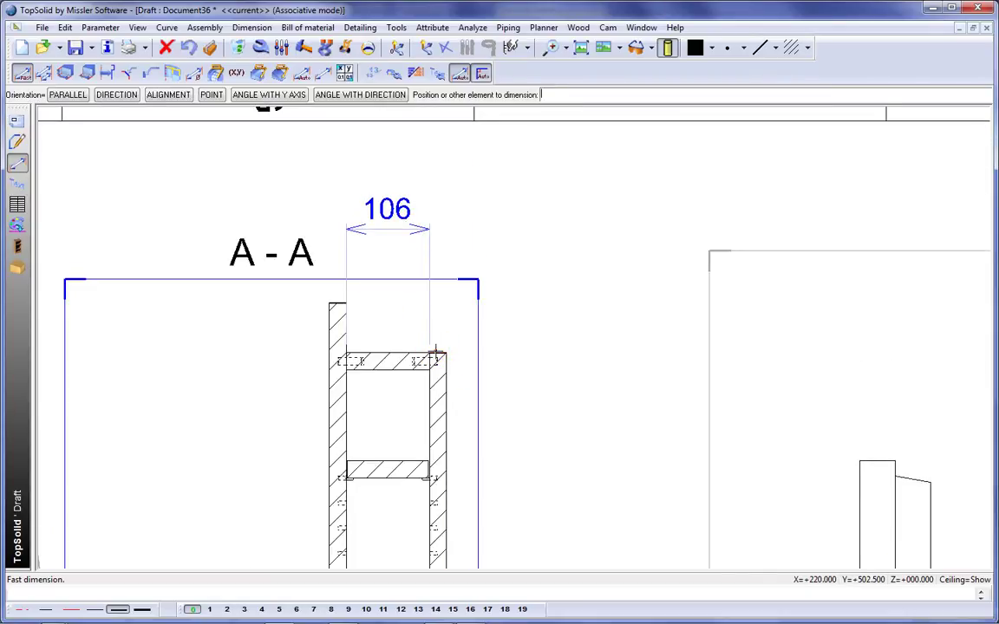
click(482, 228)
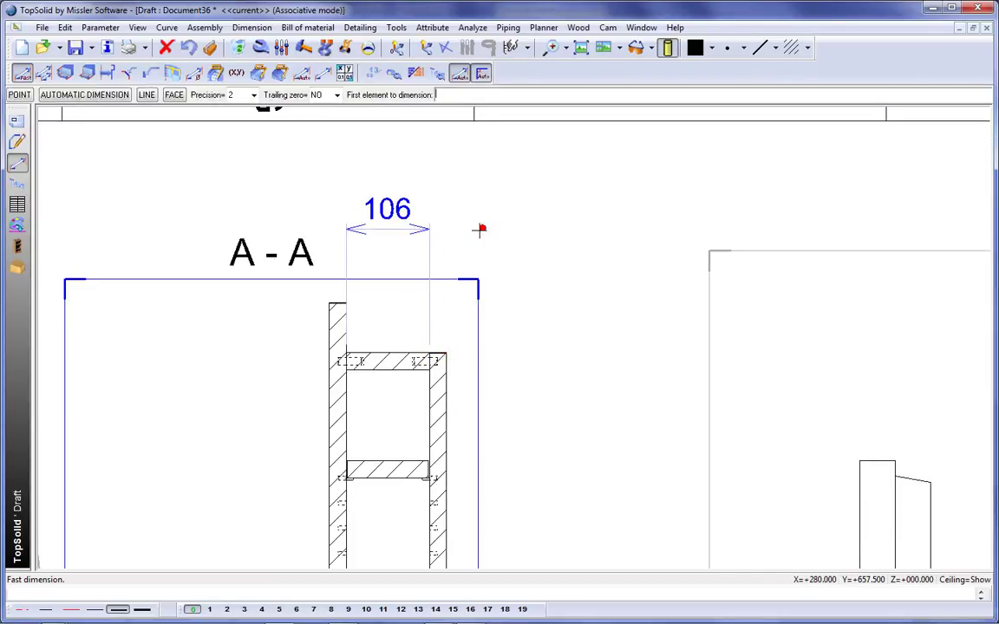
click(336, 301)
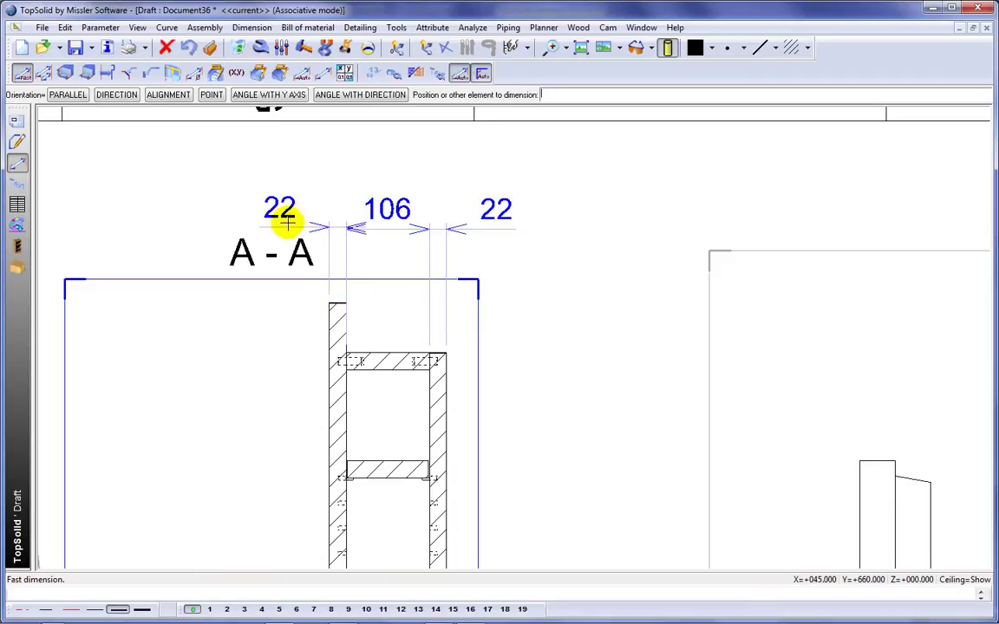
click(280, 228)
- Copy the cabinet drawing sheet as a new sheet with A4V portrait paper format
scroll(361, 359, down, 5)
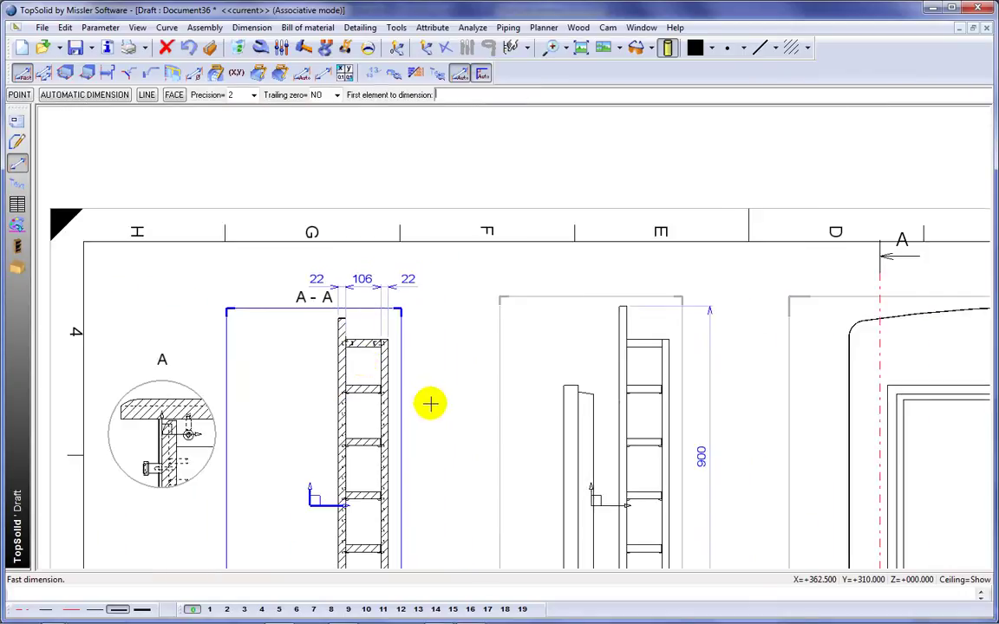
middle_drag(399, 363, 292, 303)
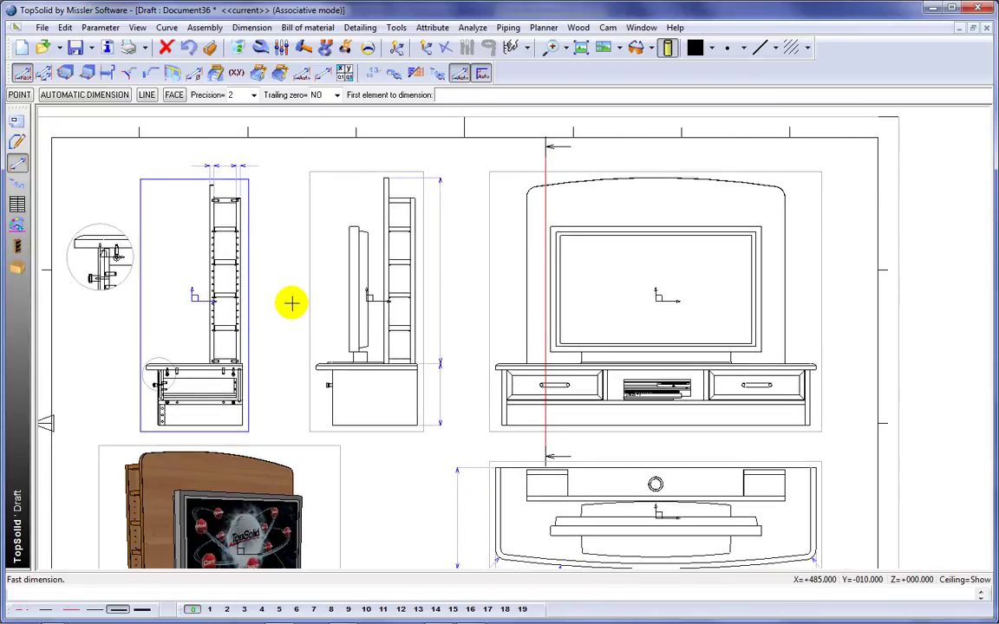
scroll(292, 302, down, 5)
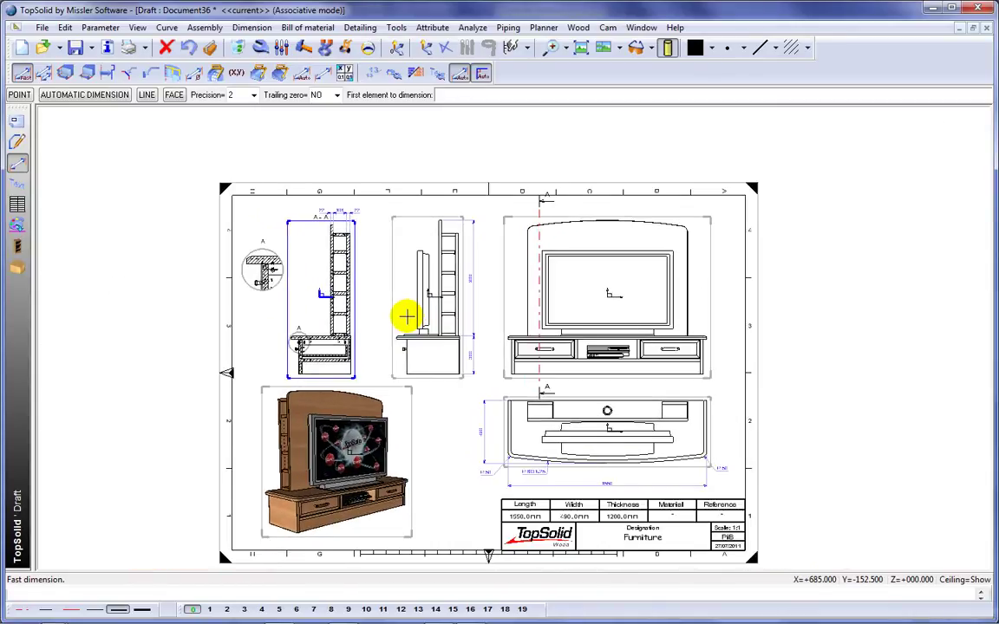
middle_drag(407, 317, 386, 288)
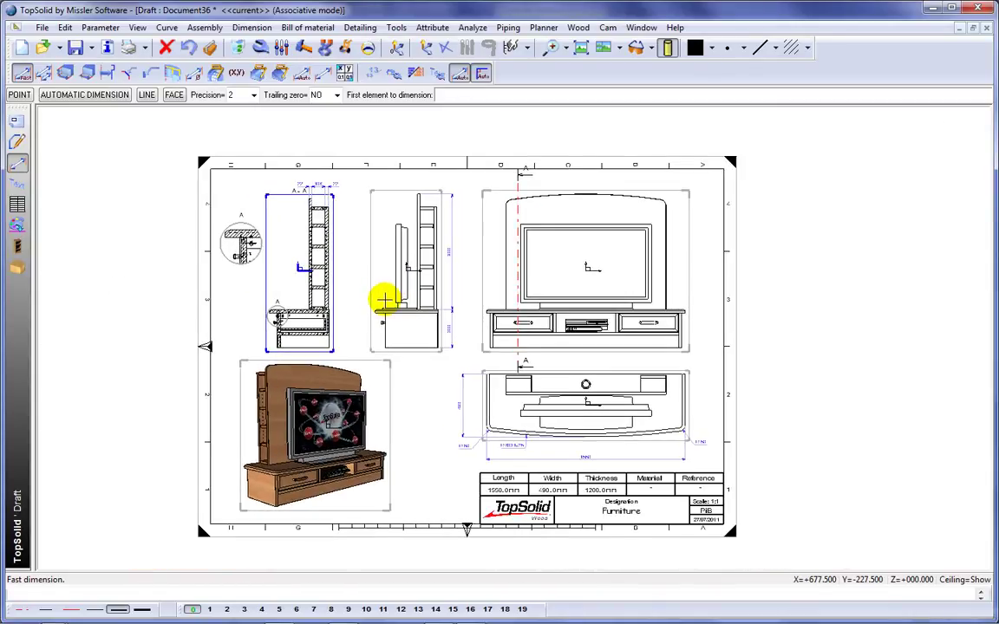
click(396, 27)
click(407, 131)
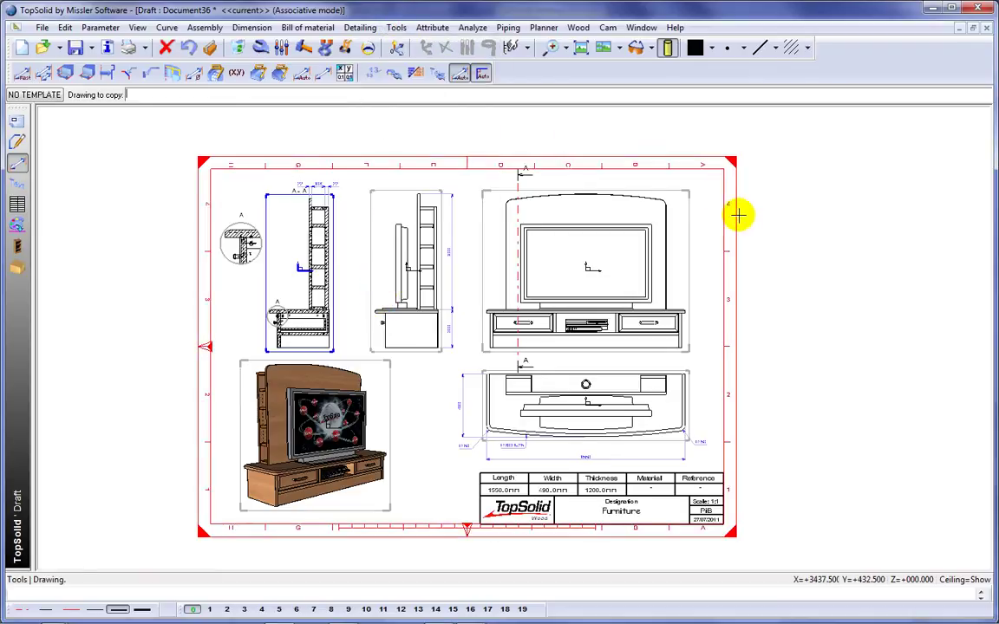
click(737, 215)
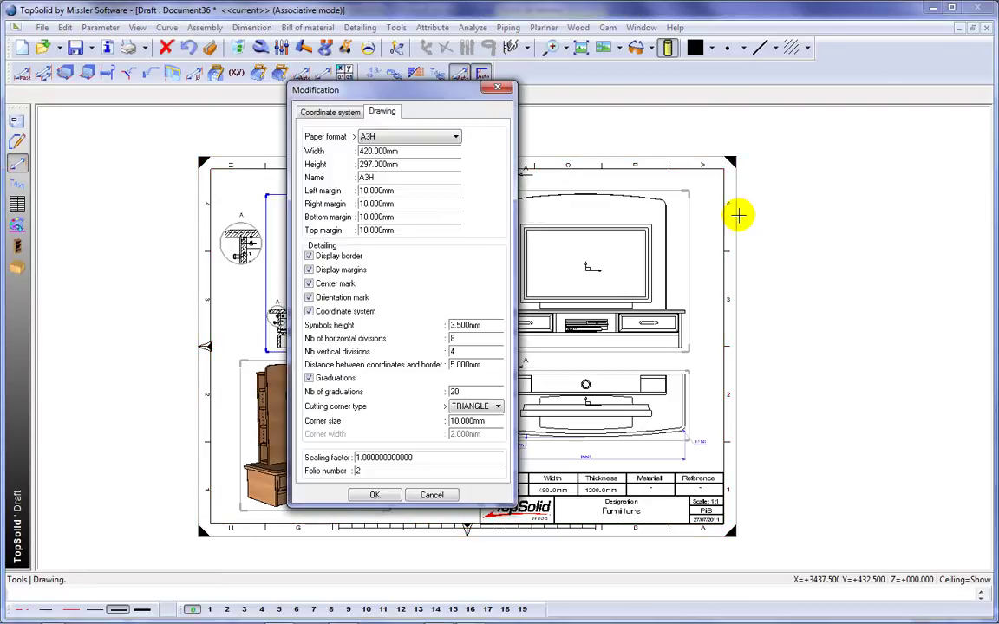
click(422, 137)
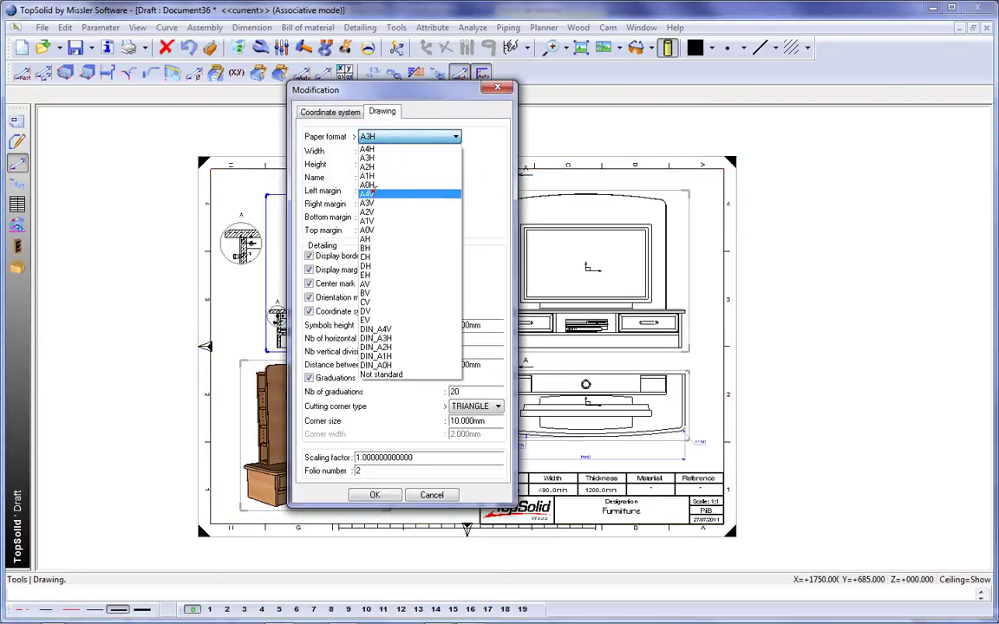
click(375, 193)
click(374, 495)
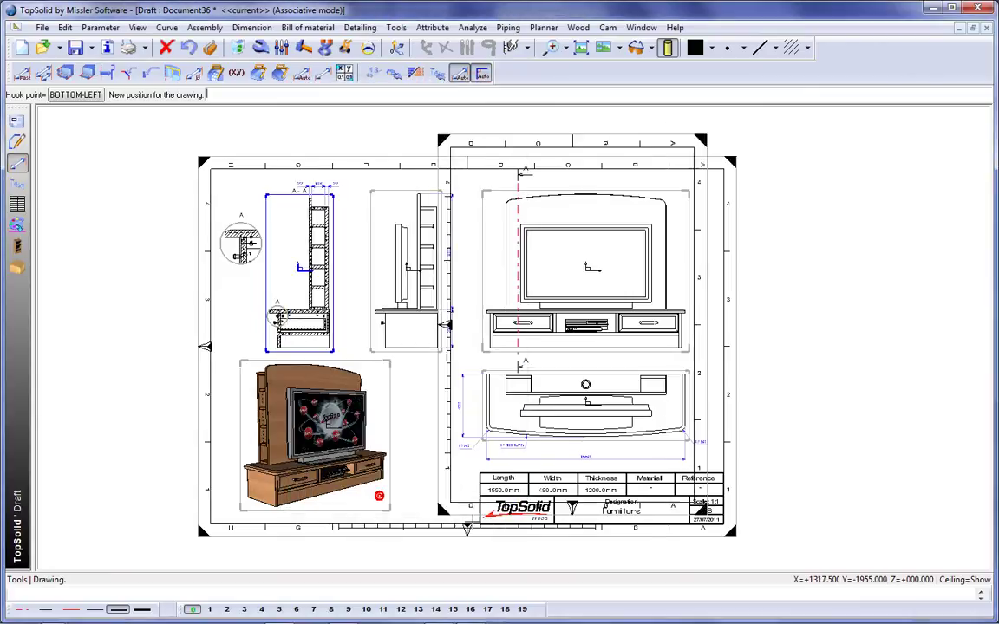
- Place the new sheet right of the first and copy the title block onto it
click(737, 529)
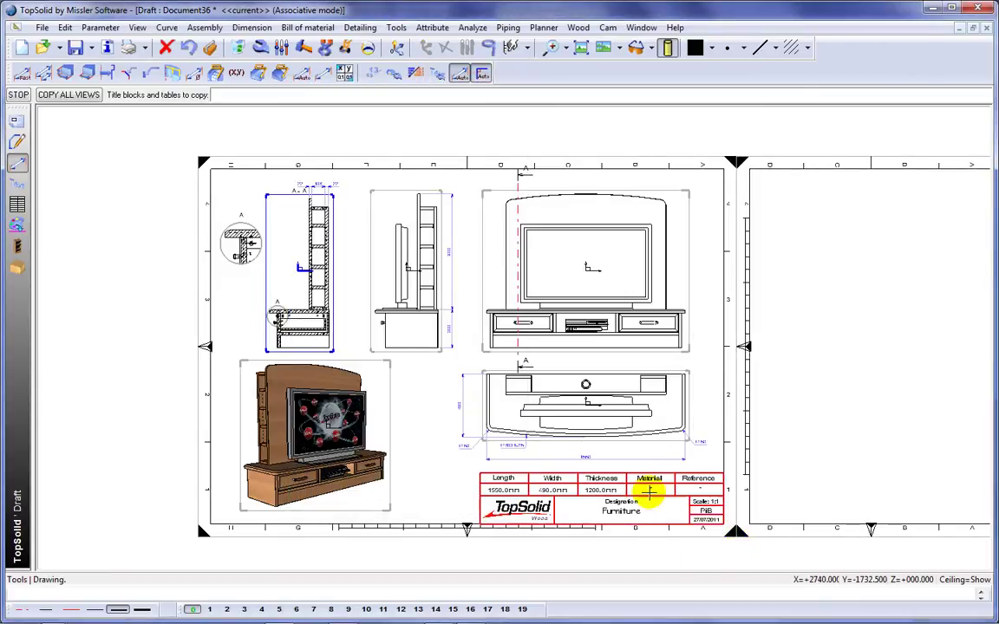
click(645, 475)
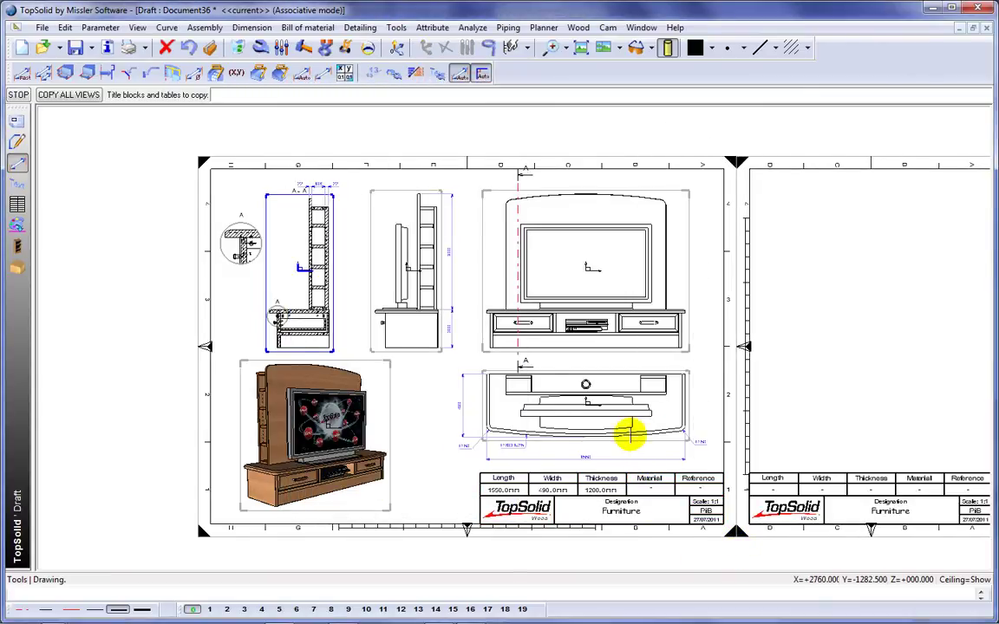
scroll(580, 430, up, 2)
middle_drag(477, 425, 519, 414)
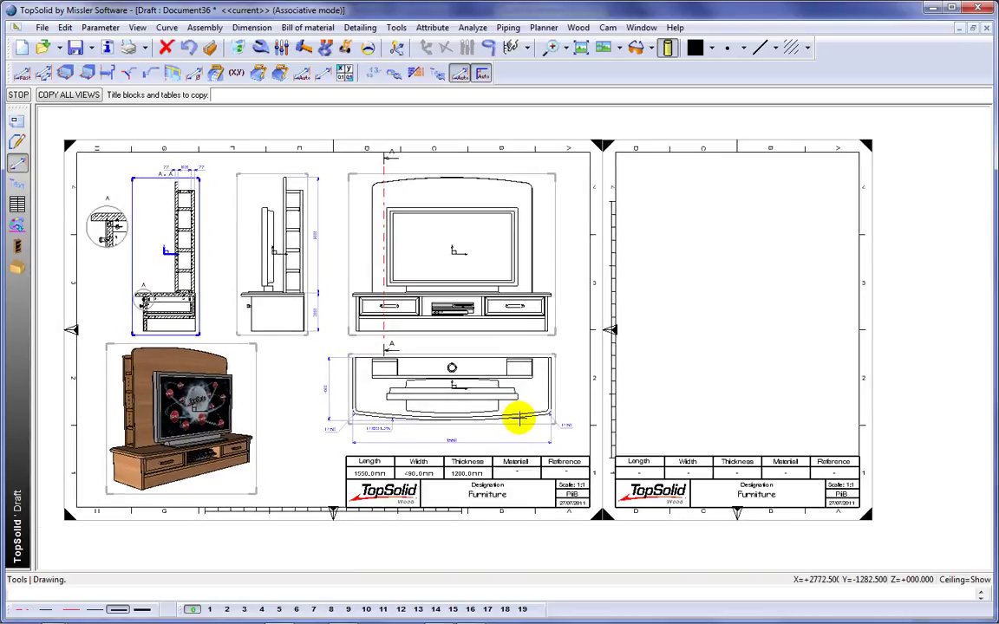
- Tile the draft and design windows vertically and activate the 3D design
click(641, 28)
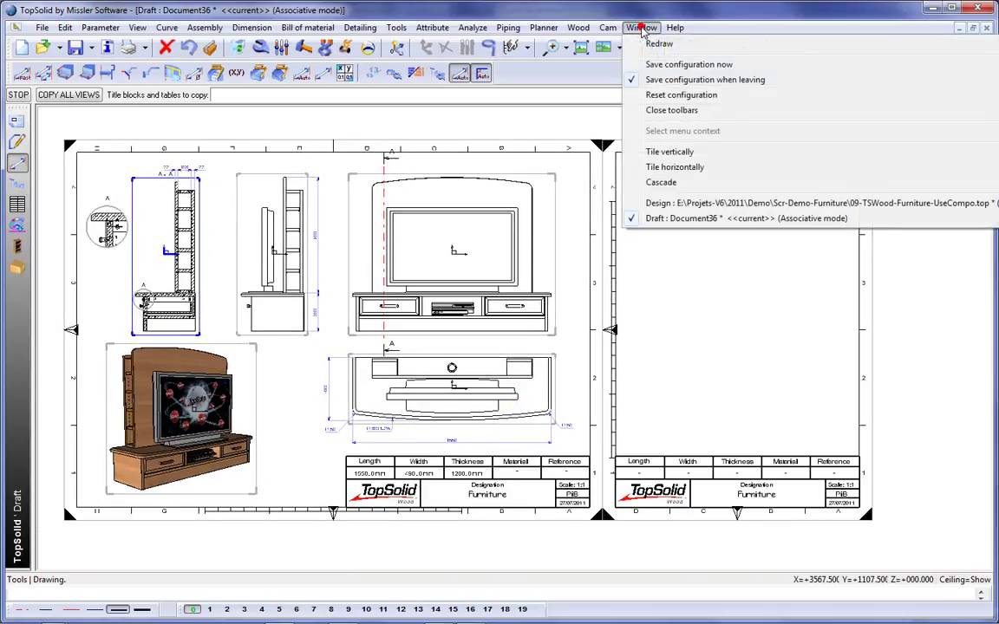
click(664, 152)
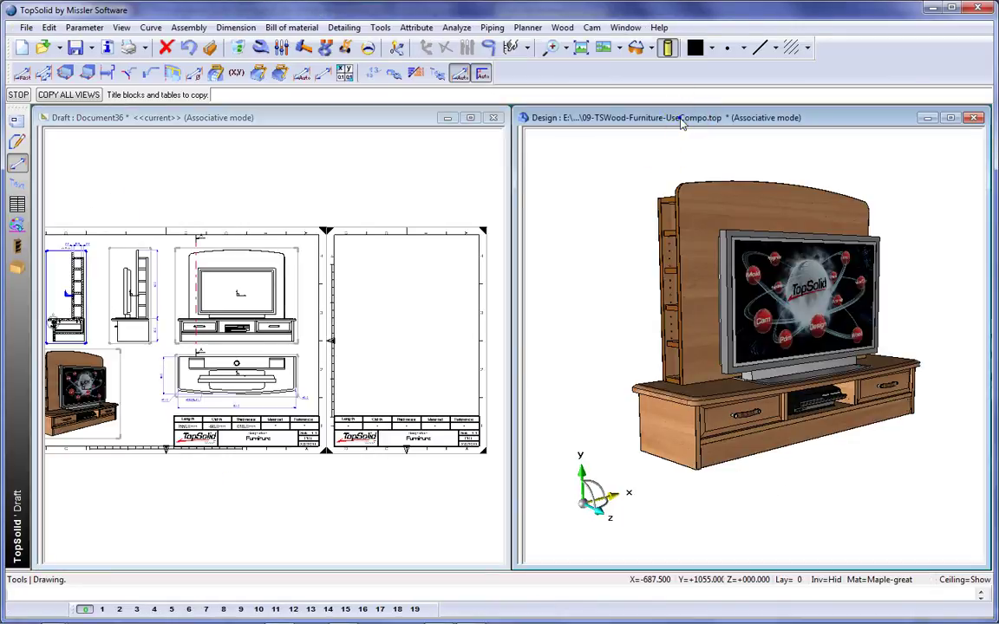
click(607, 118)
- Start a new alternative assembly set and begin naming it Without-TV-PS3
click(191, 28)
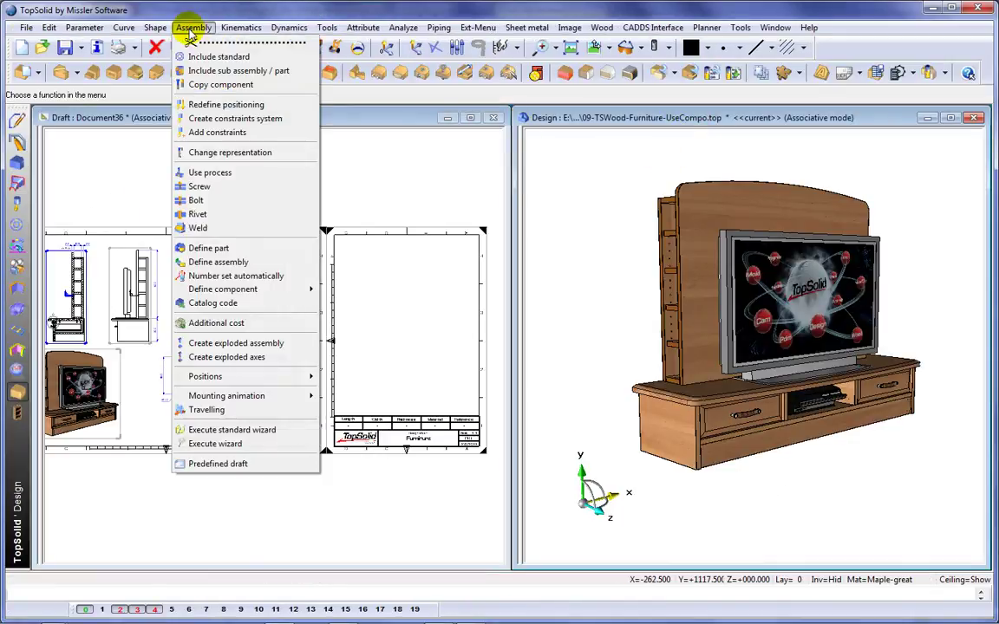
click(224, 262)
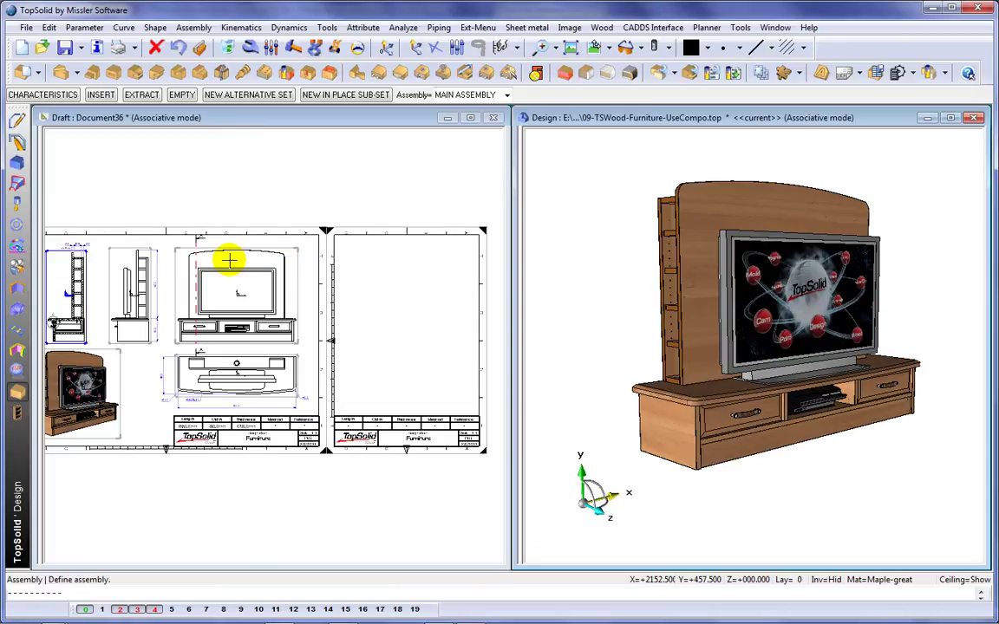
click(248, 95)
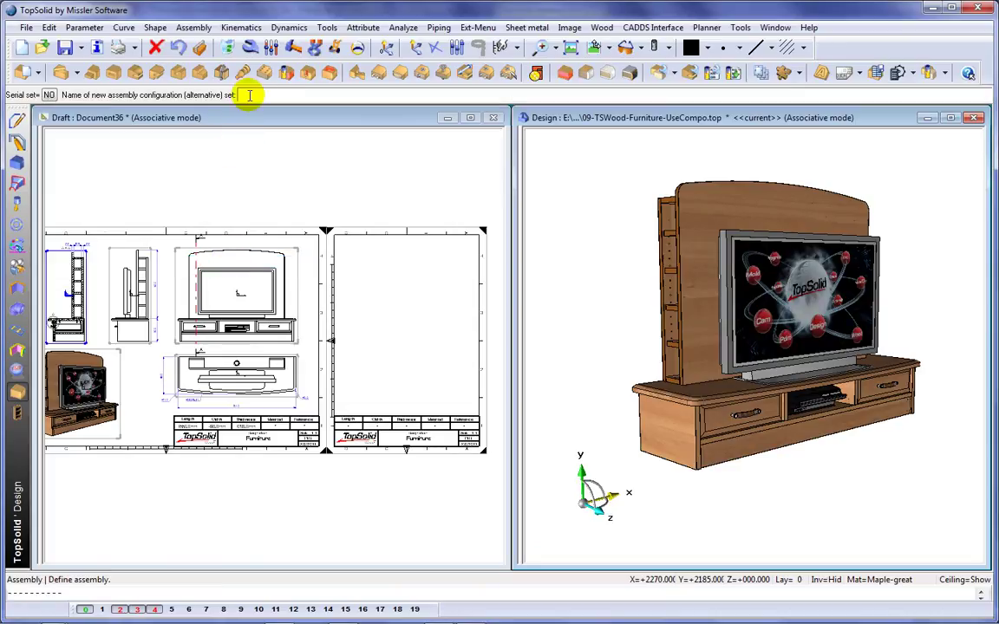
text(Without-TV-P)
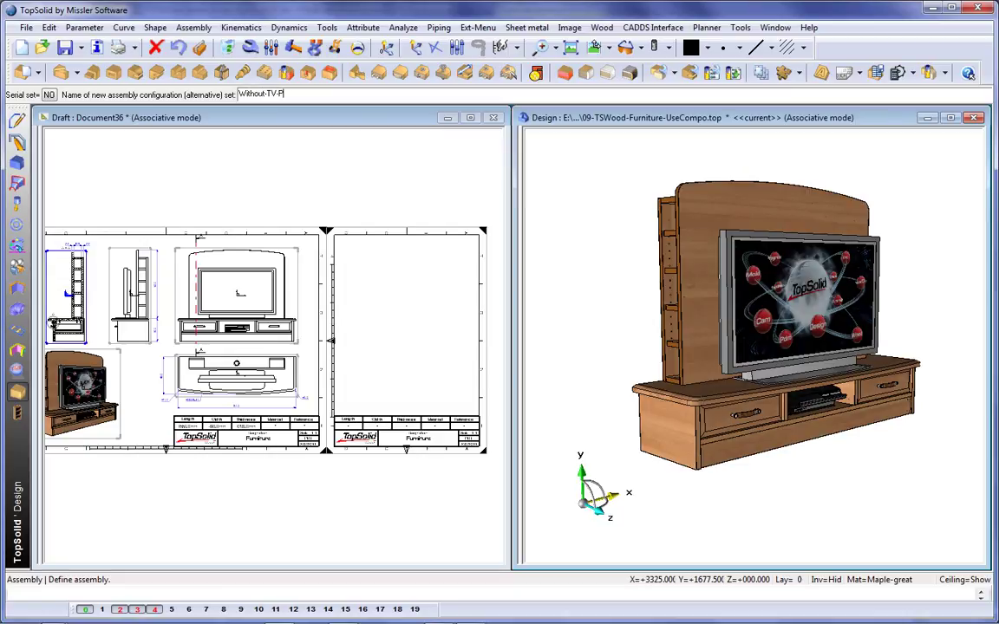
- Finish naming the set Without-TV-PS3 and fill it from the MAIN ASSEMBLY
text(3)
key(Return)
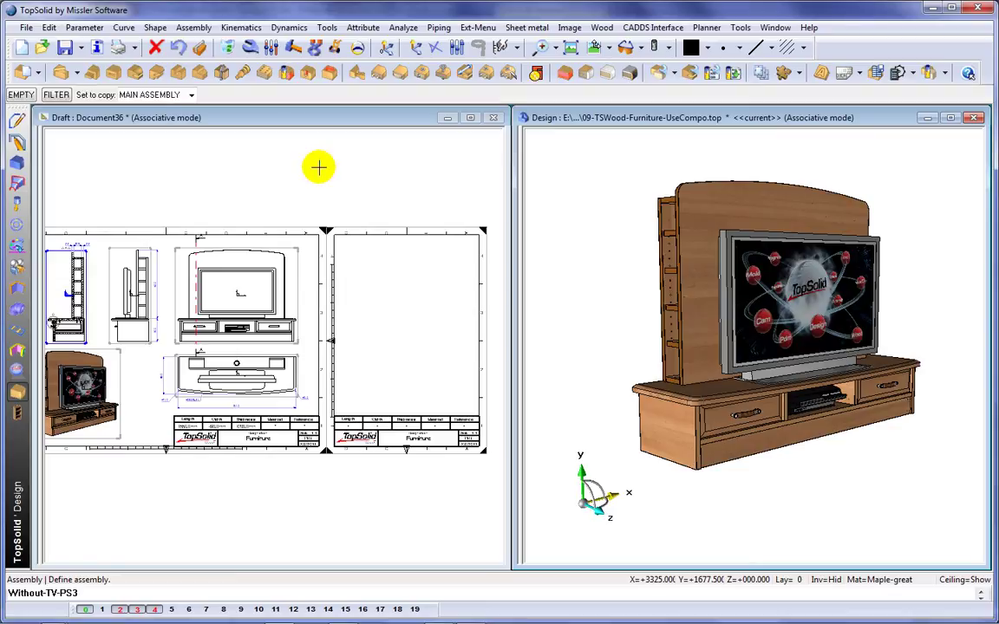
click(190, 94)
click(186, 109)
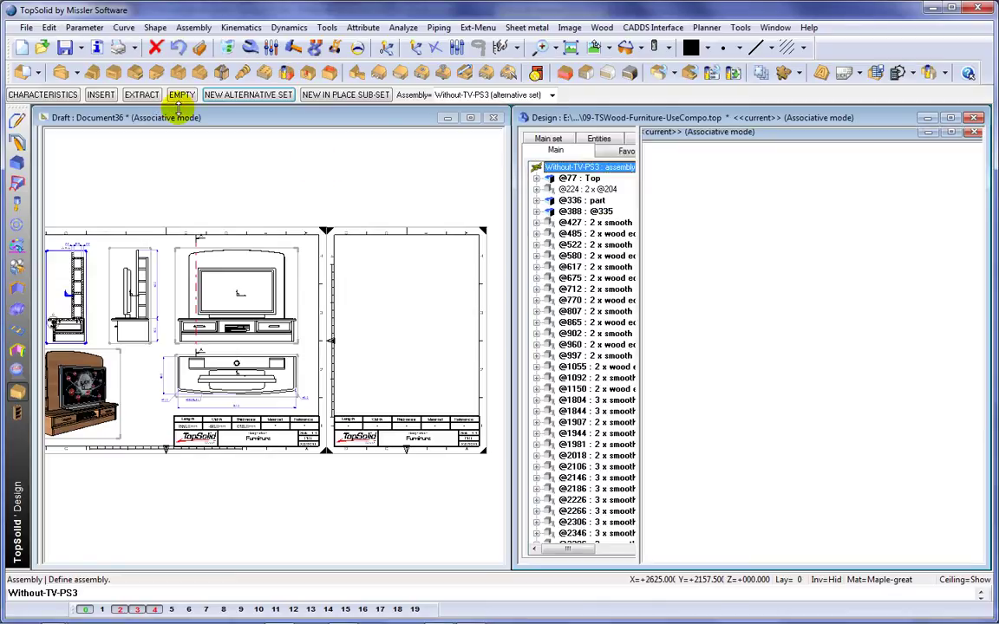
- Extract the PS3 and TV-Flat-Screen components from the new set
click(572, 533)
scroll(569, 520, down, 7)
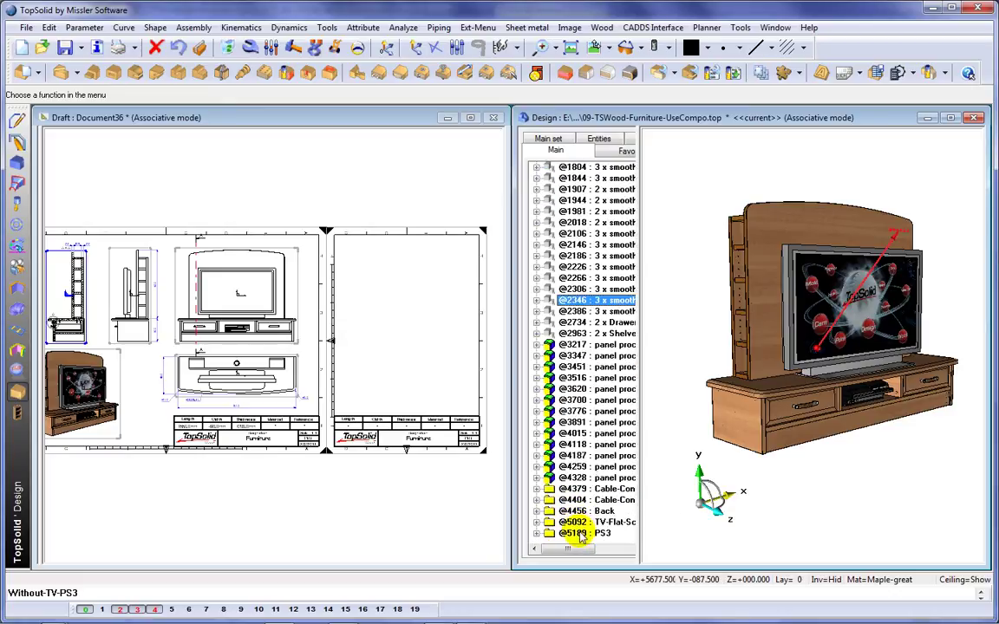
click(581, 532)
ctrl+click(582, 522)
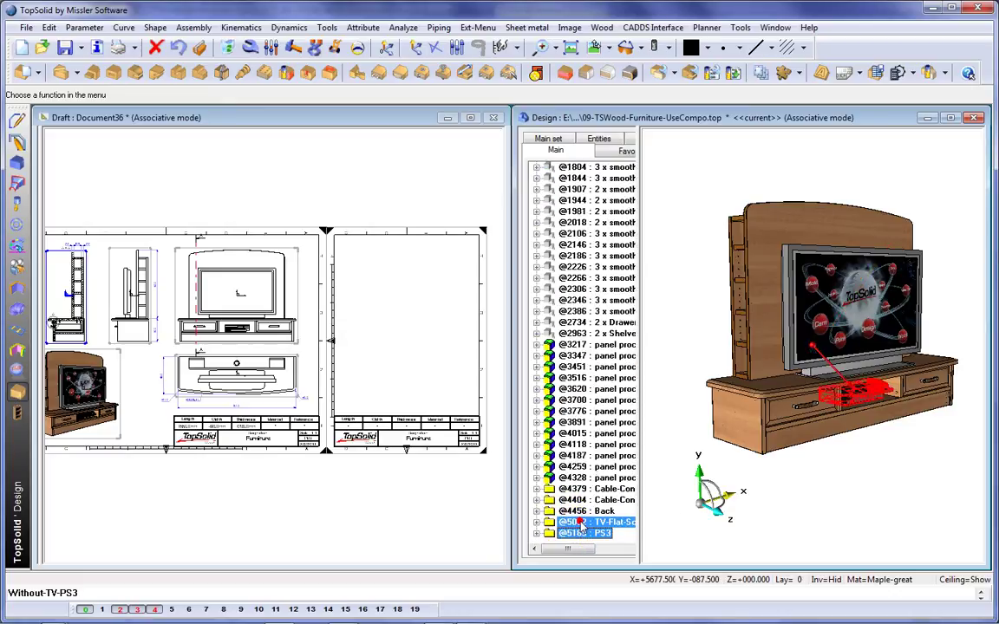
right_click(582, 524)
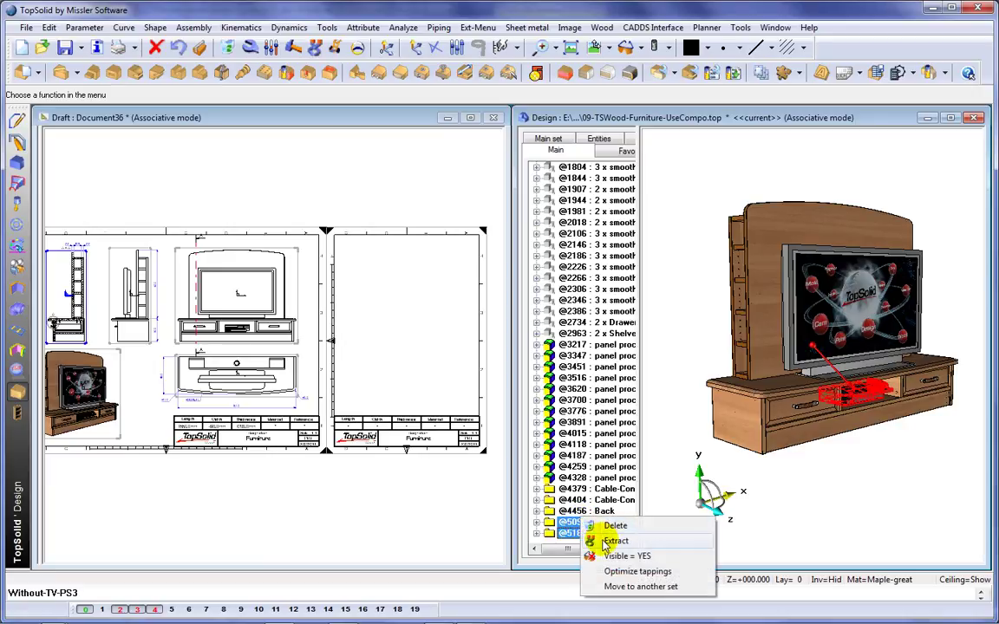
click(615, 541)
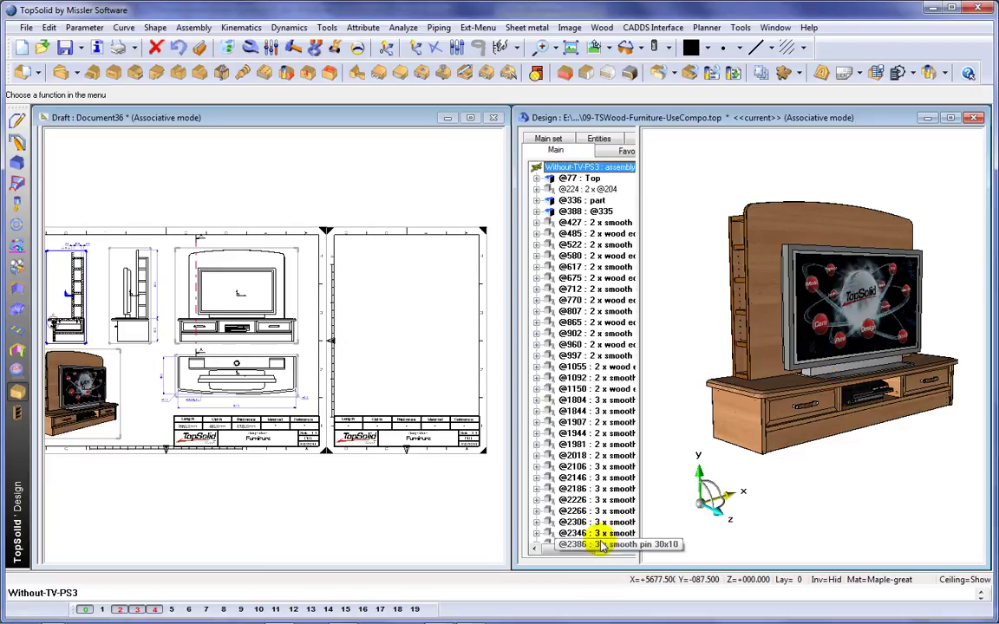
- Create an exploded assembly of the design's Without-TV-PS3 set in a new document
click(195, 28)
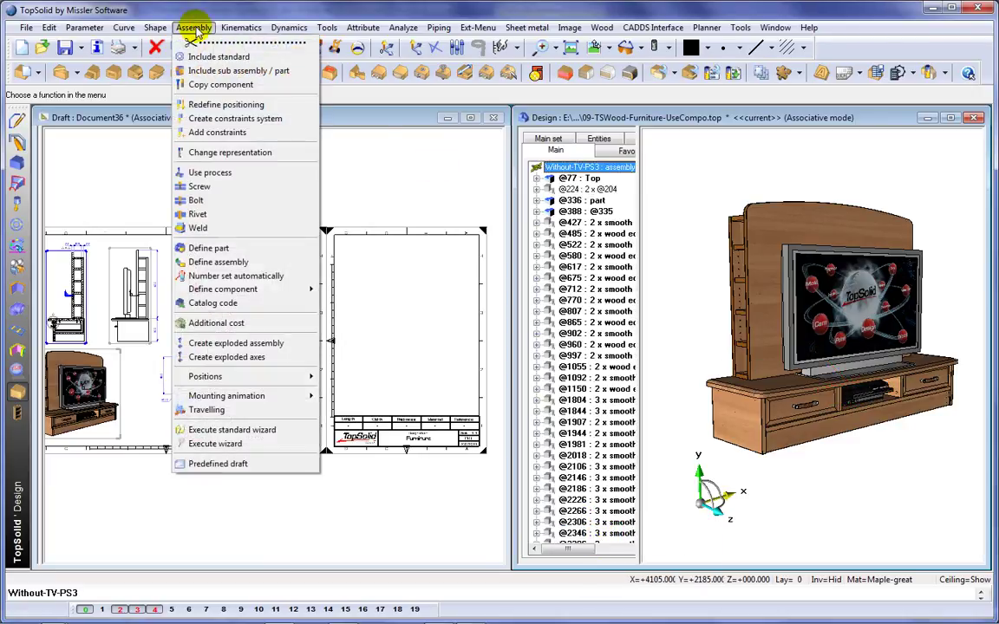
click(246, 344)
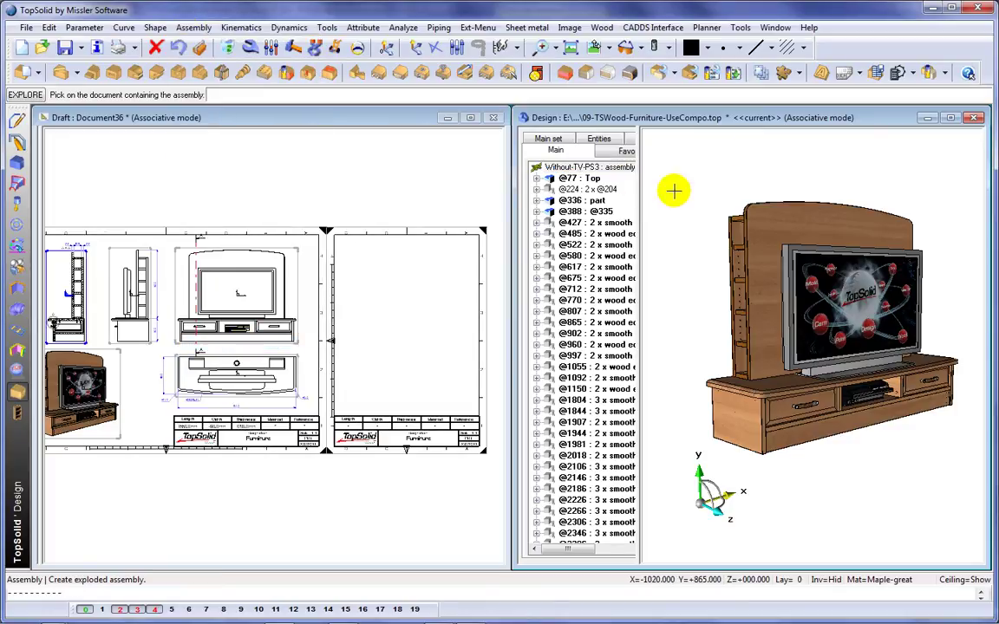
click(654, 141)
click(148, 96)
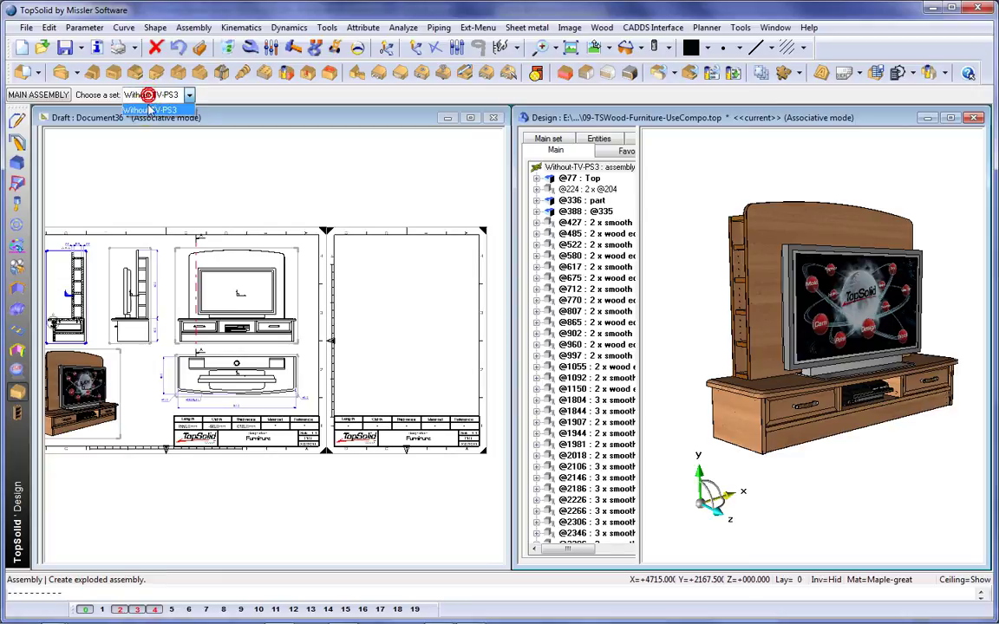
click(147, 113)
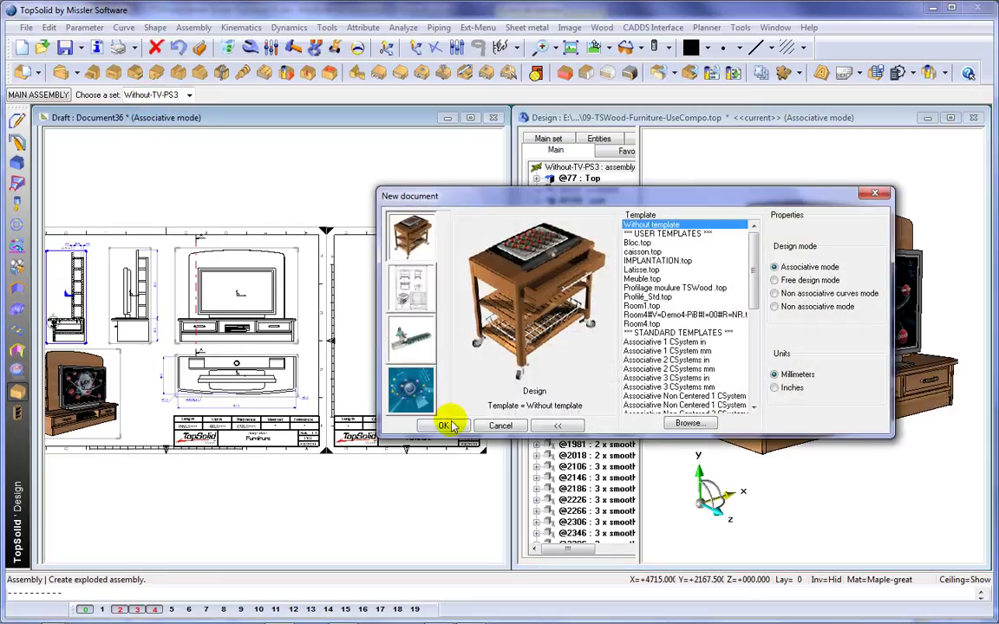
click(445, 423)
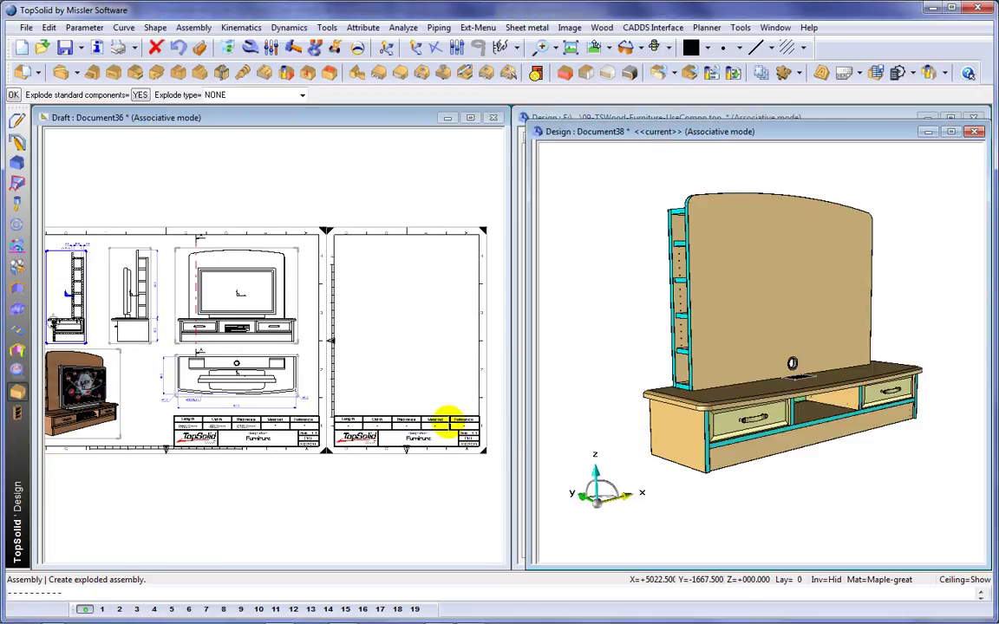
- Apply a spherical explosion around a picked centre and accept the exploded layout
click(300, 96)
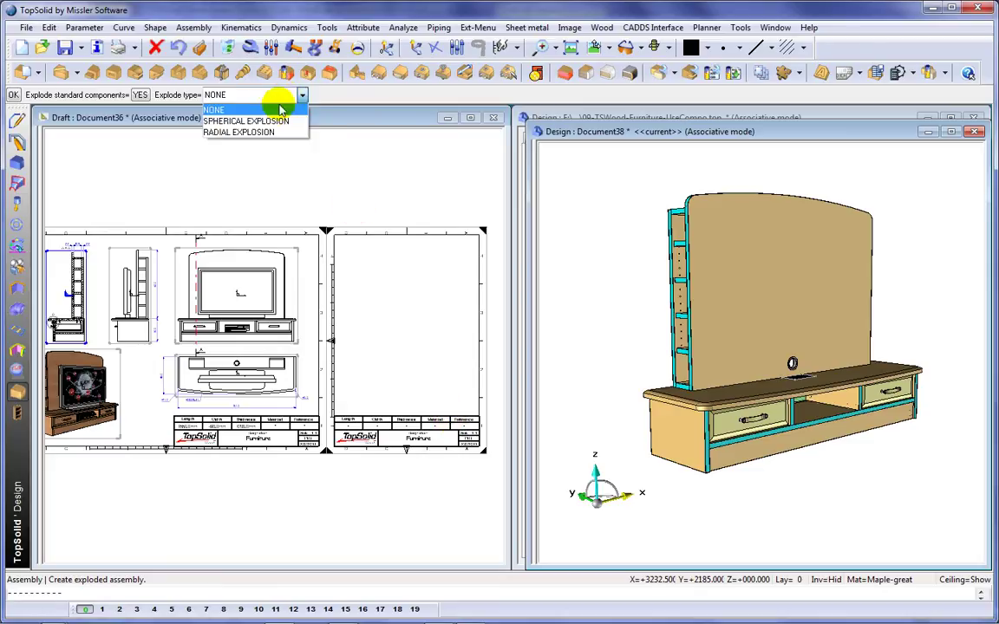
click(276, 122)
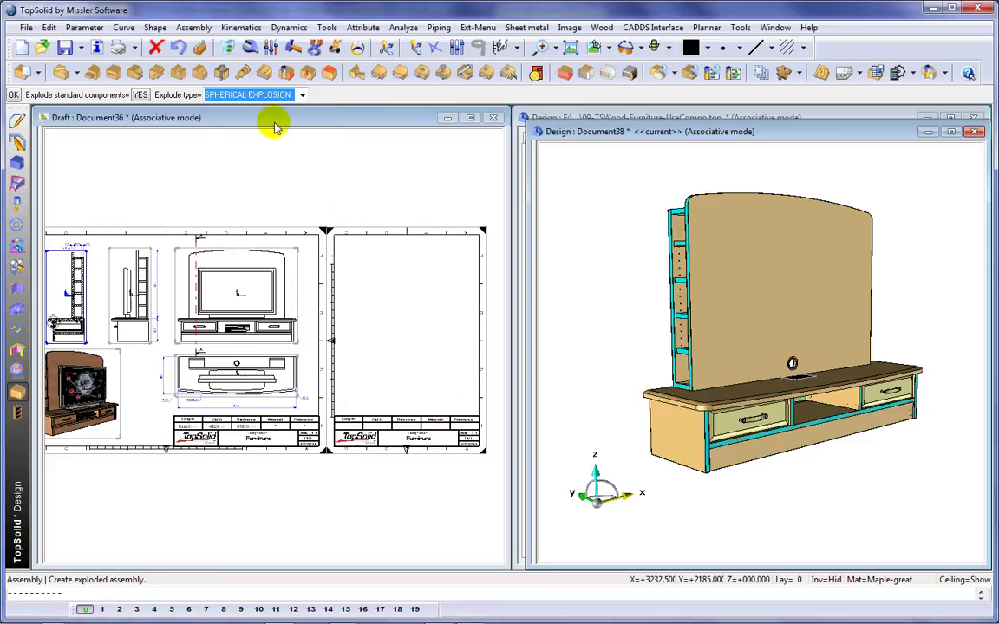
click(587, 187)
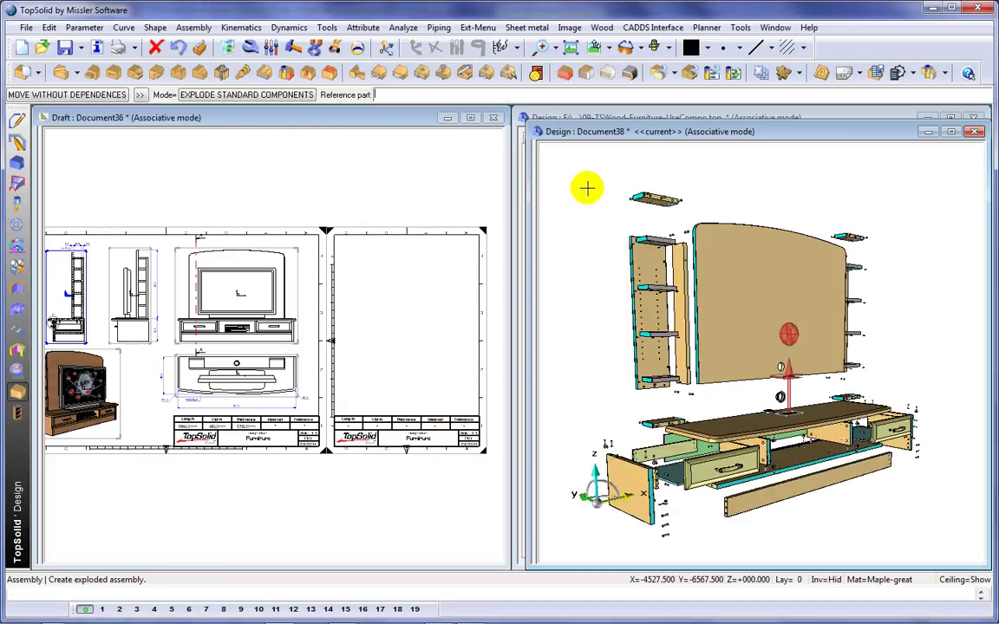
click(887, 233)
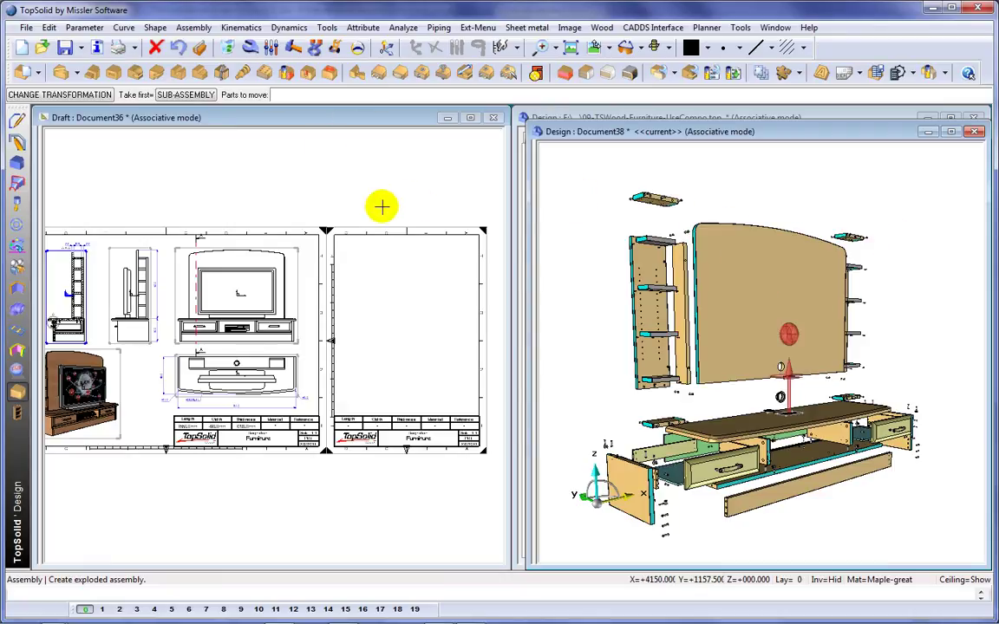
- In the draft, start a whole-assembly view of the exploded design on the second sheet
click(319, 119)
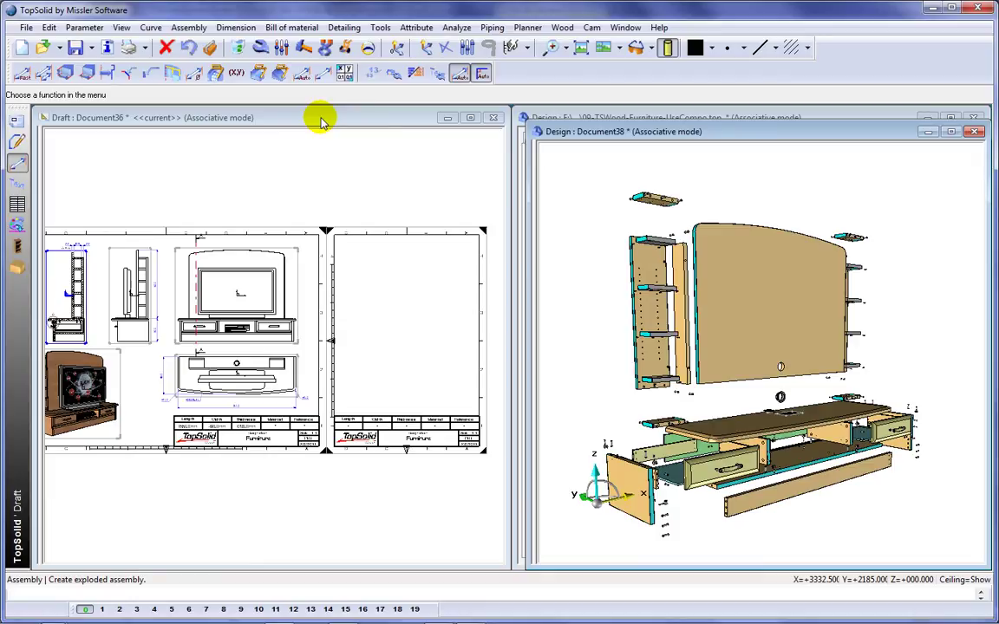
click(19, 123)
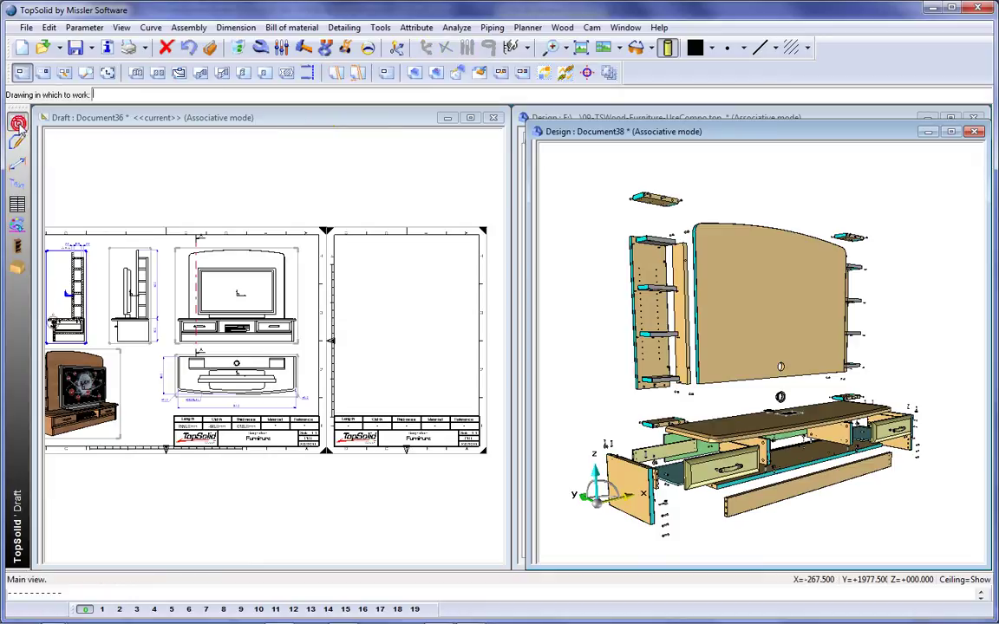
click(361, 230)
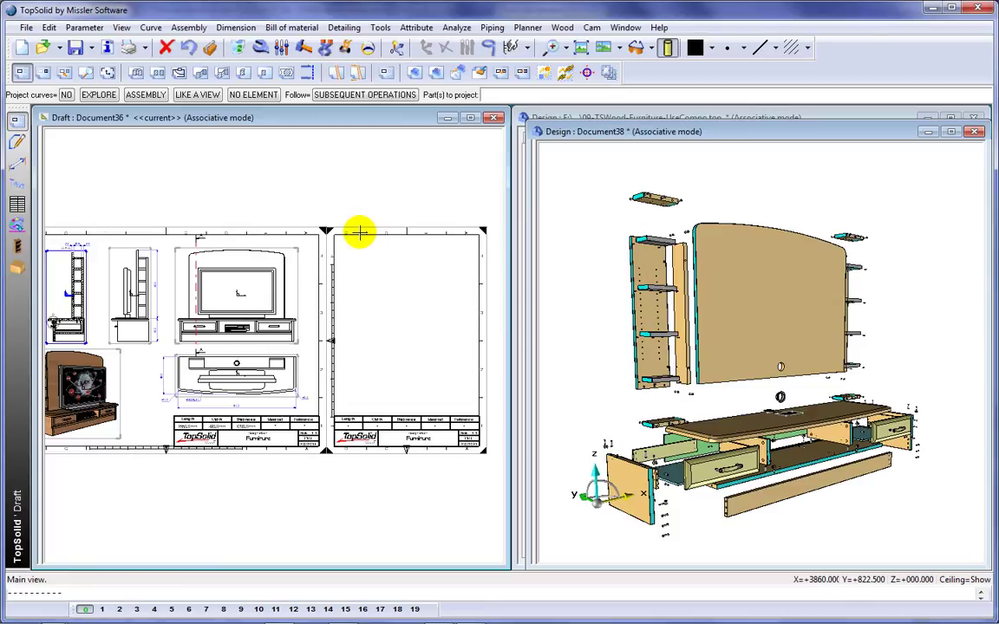
click(142, 95)
click(727, 174)
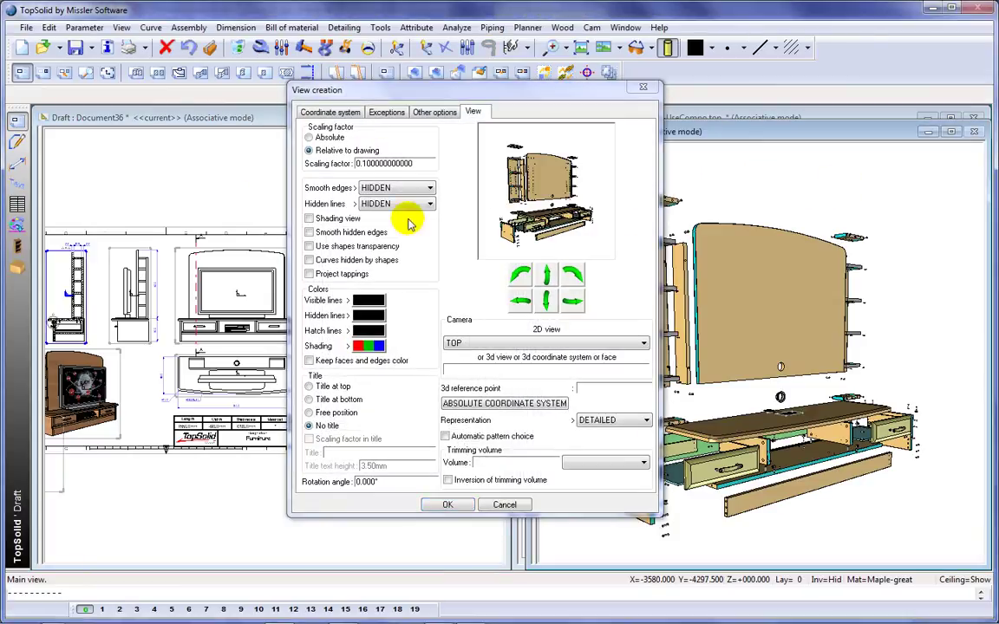
- Make the view shaded at scaling factor 0.06 and place it on the second sheet
click(310, 218)
double_click(364, 163)
text(0.1)
key(BackSpace)
text(01)
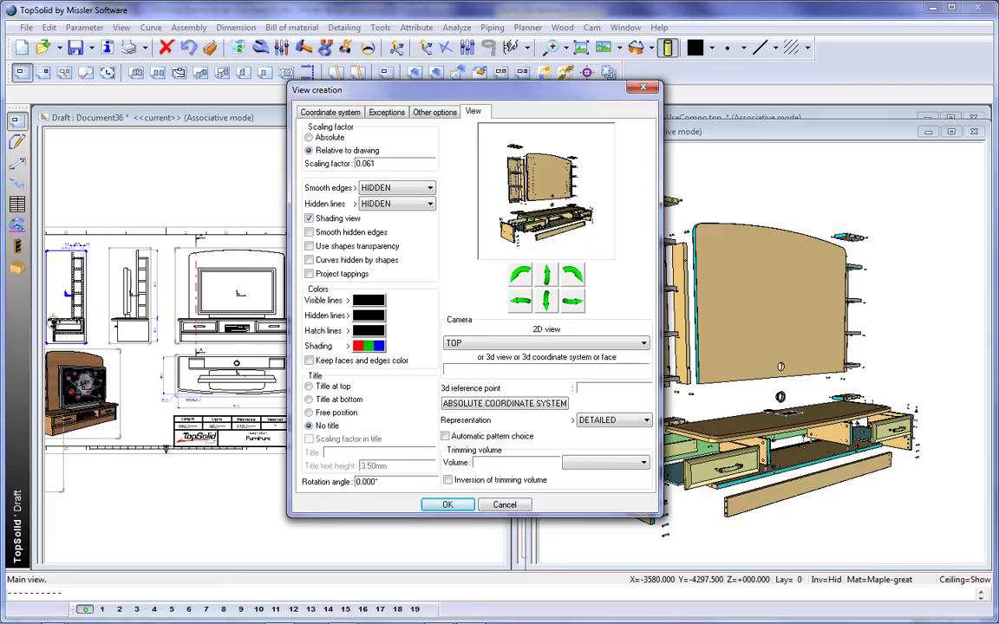
click(460, 502)
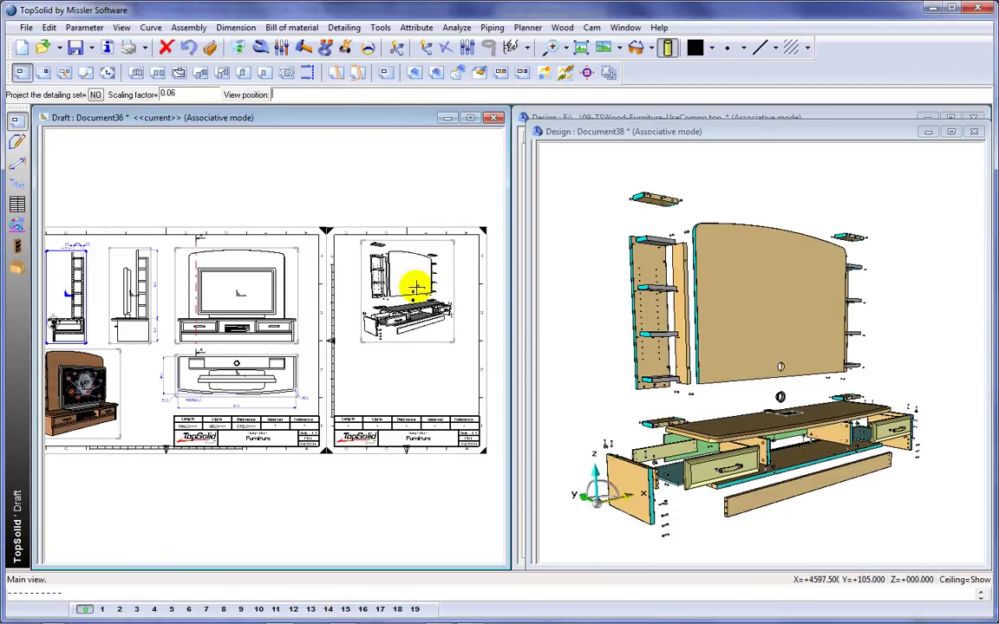
click(415, 288)
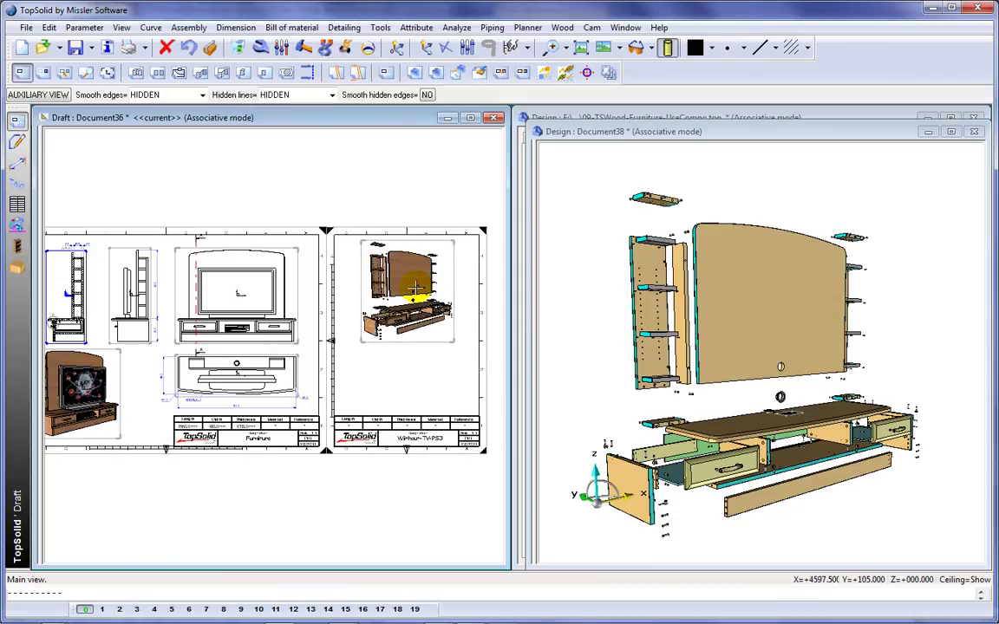
- Maximize the drawing window and start a bill of materials with the user template STD FINI Code Barre
click(470, 118)
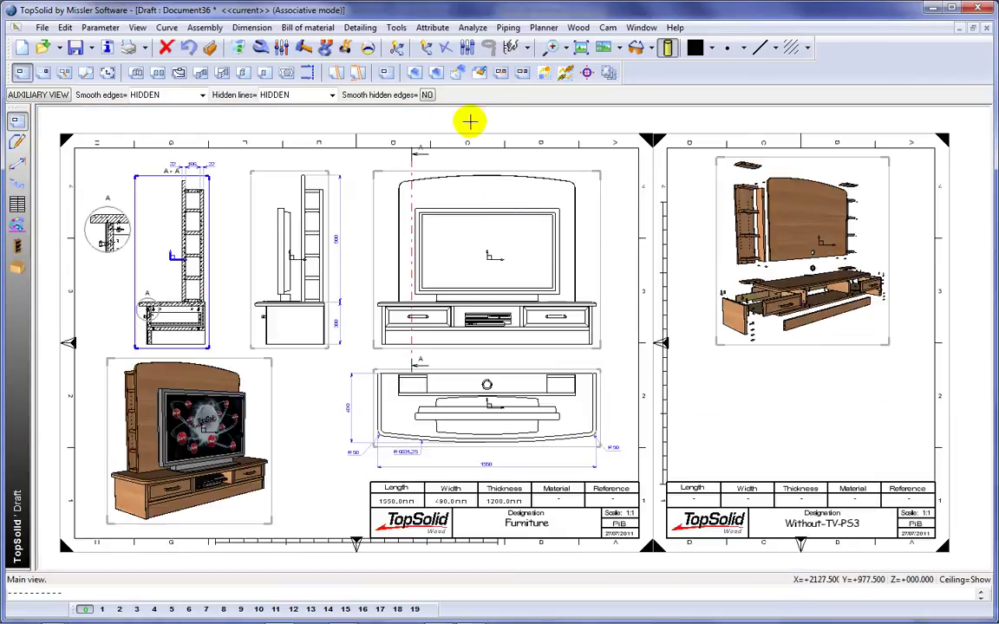
click(17, 205)
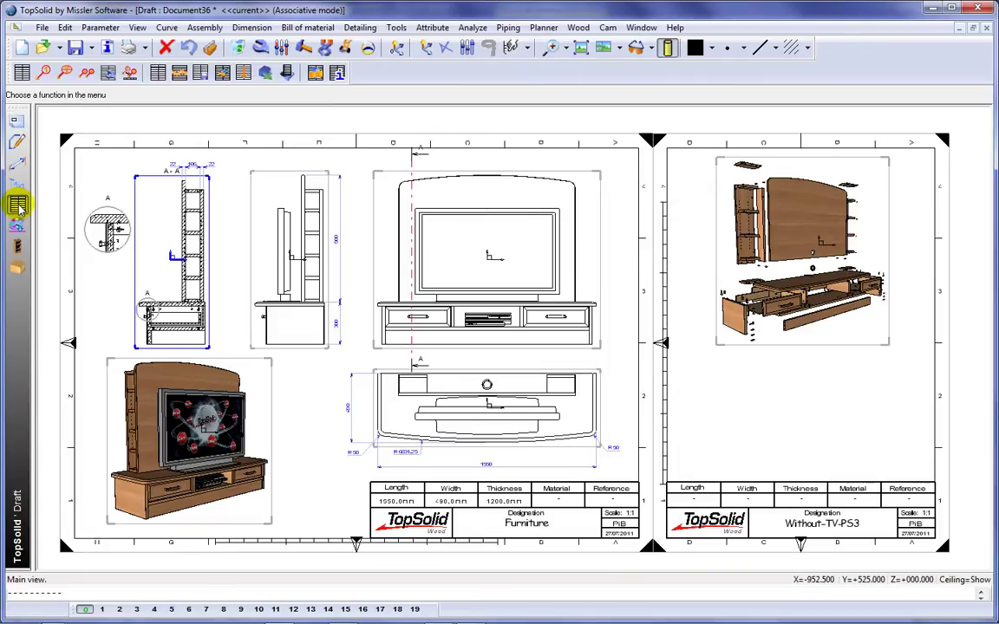
click(22, 72)
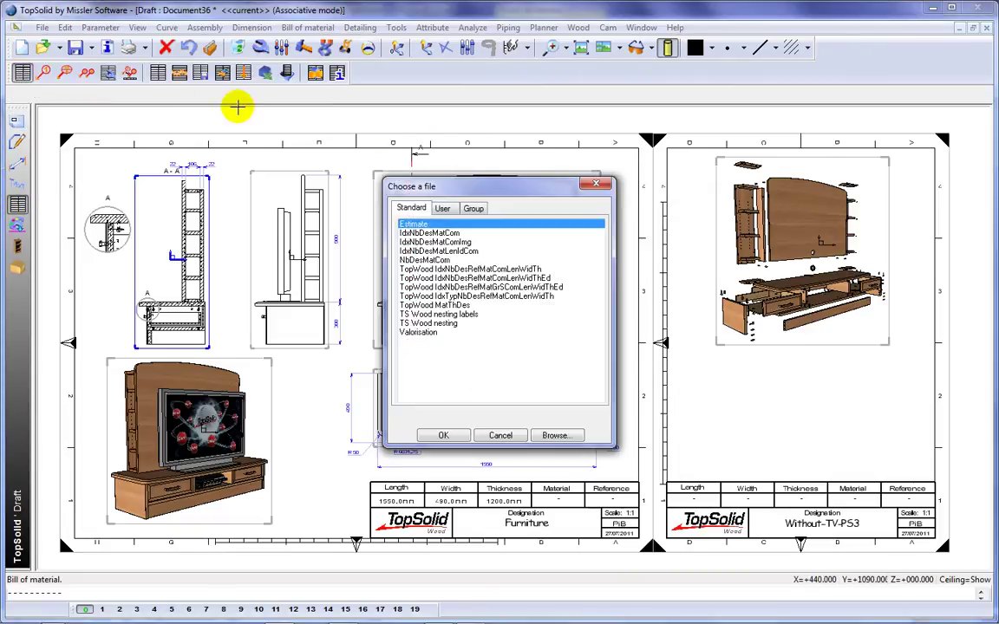
click(444, 209)
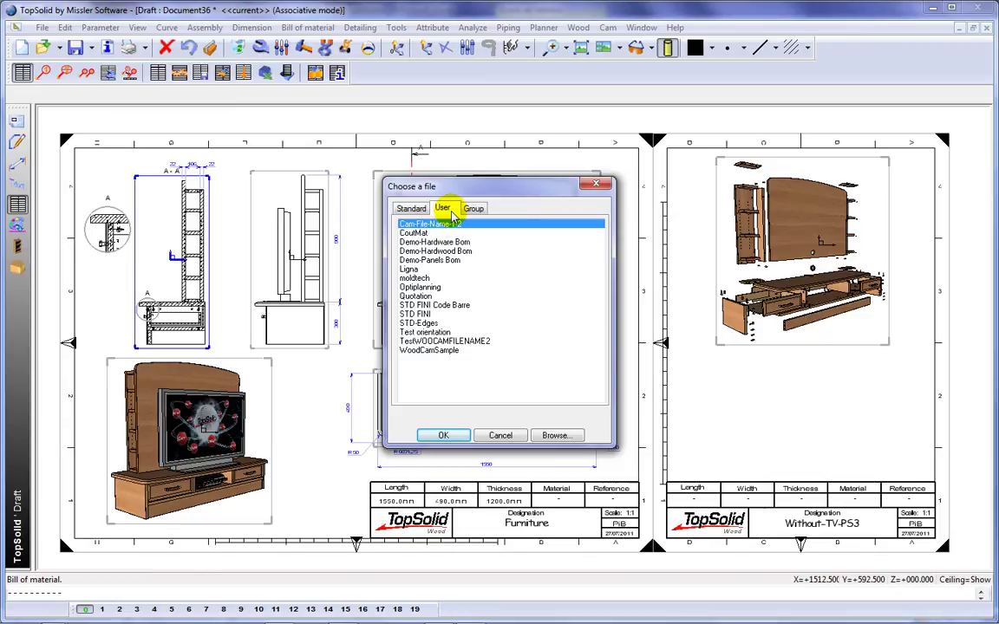
click(437, 305)
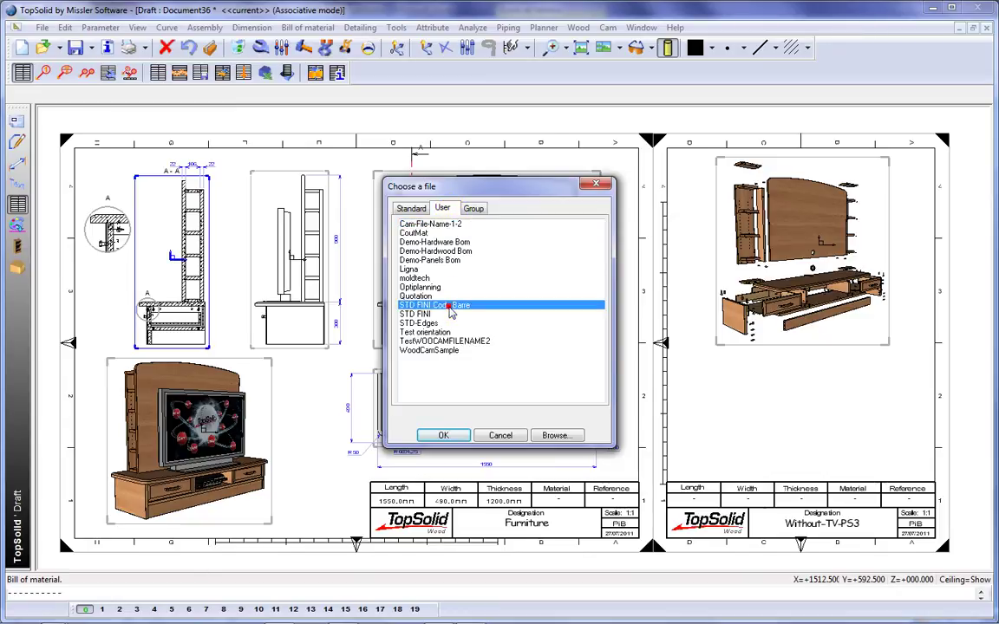
click(447, 436)
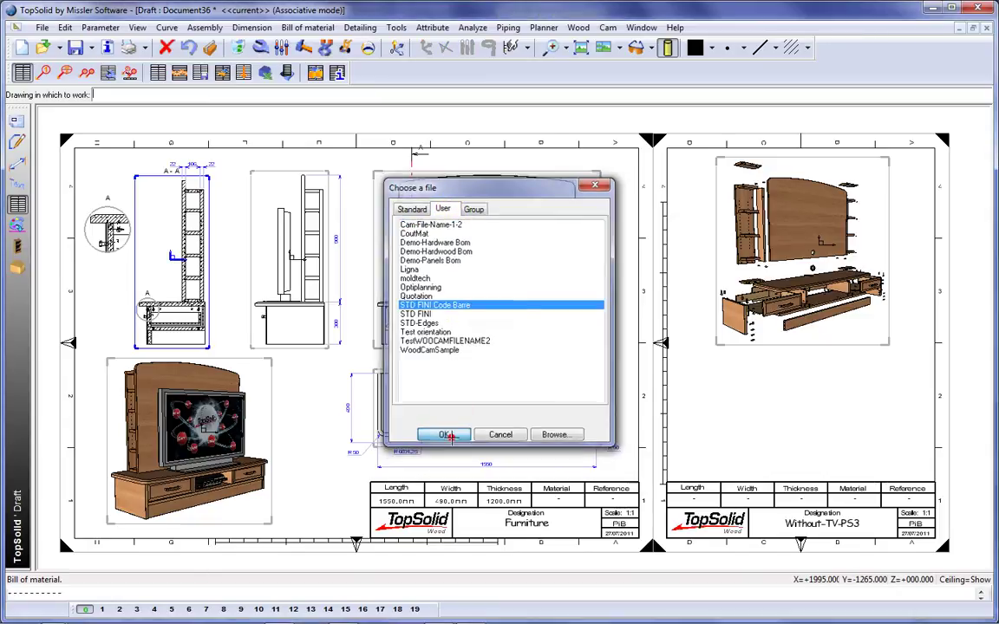
- Base a flat BOM on the exploded view and place it above the title block
click(664, 455)
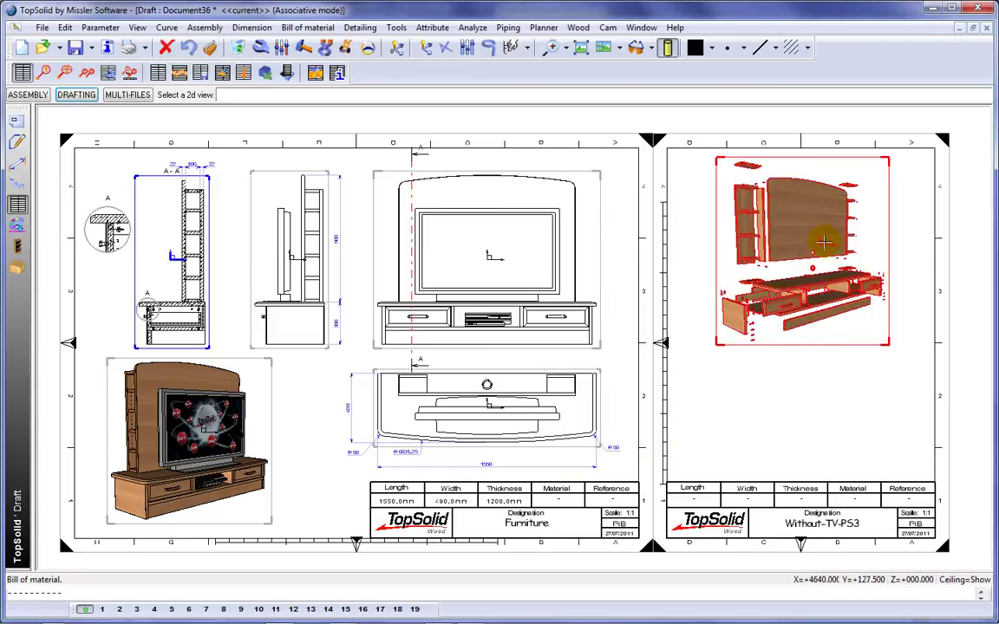
click(823, 243)
right_click(828, 243)
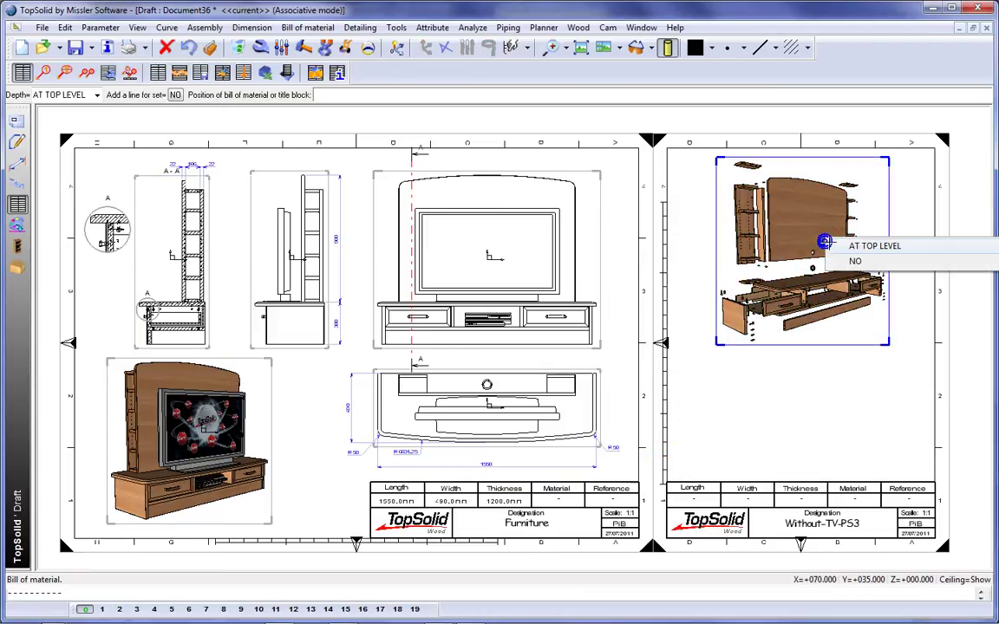
mouse_move(832, 247)
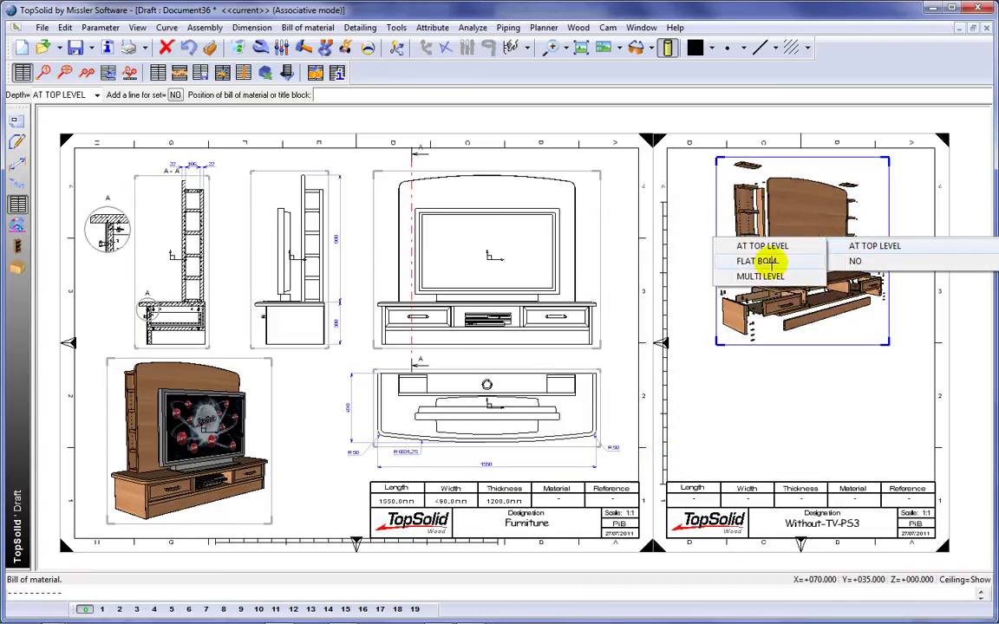
click(761, 261)
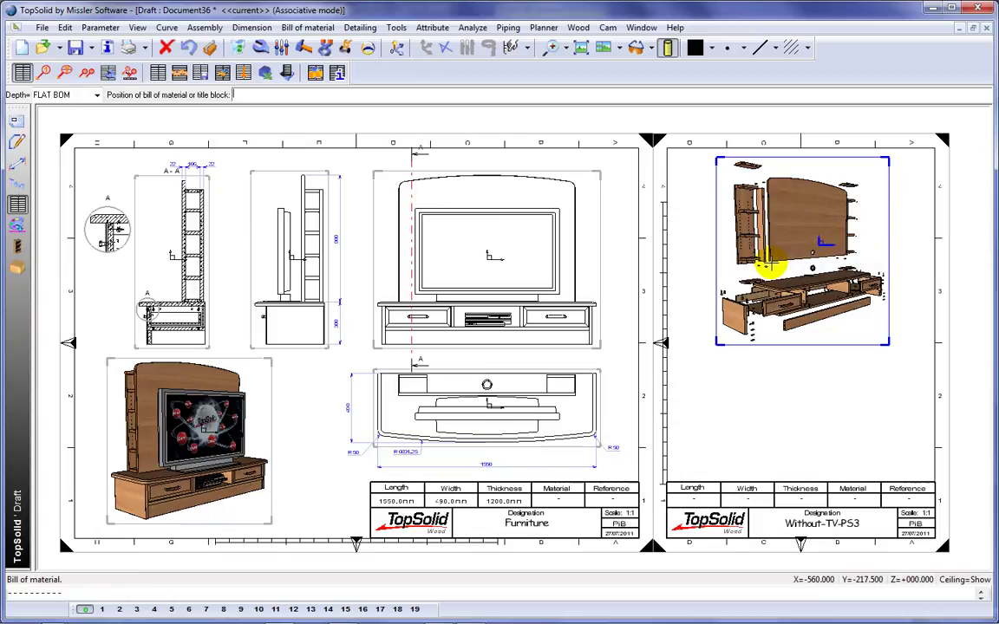
click(735, 477)
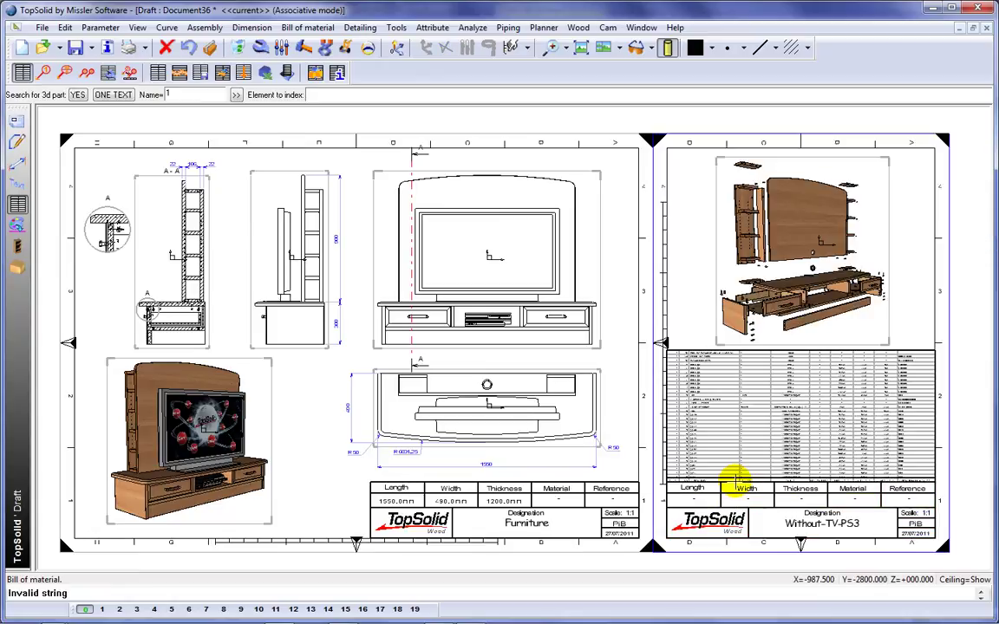
key(Escape)
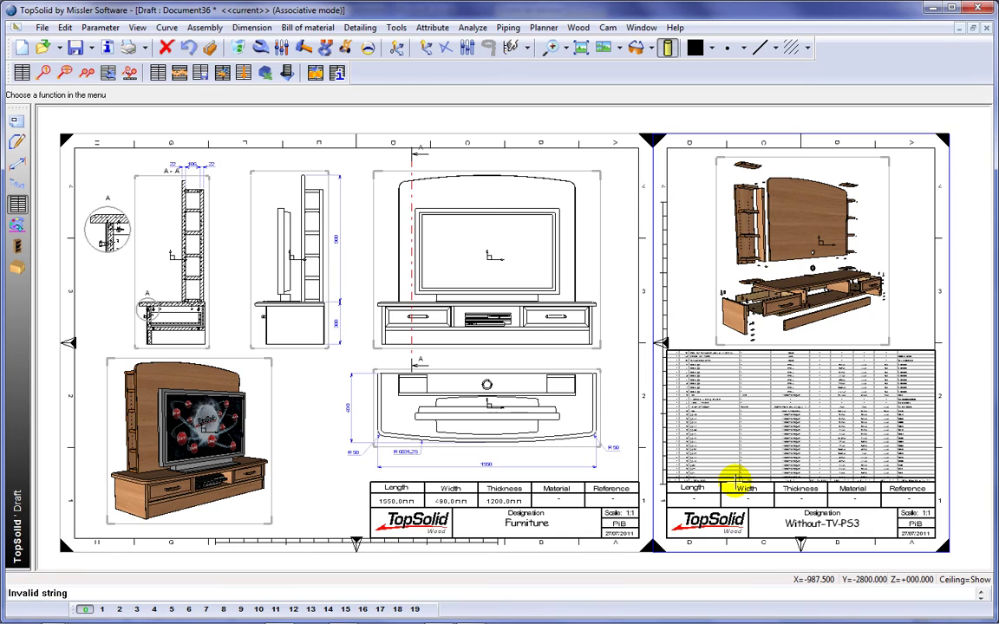
- Pan and zoom to review the bill of materials rows and the exploded view
scroll(885, 397, up, 2)
scroll(885, 397, up, 5)
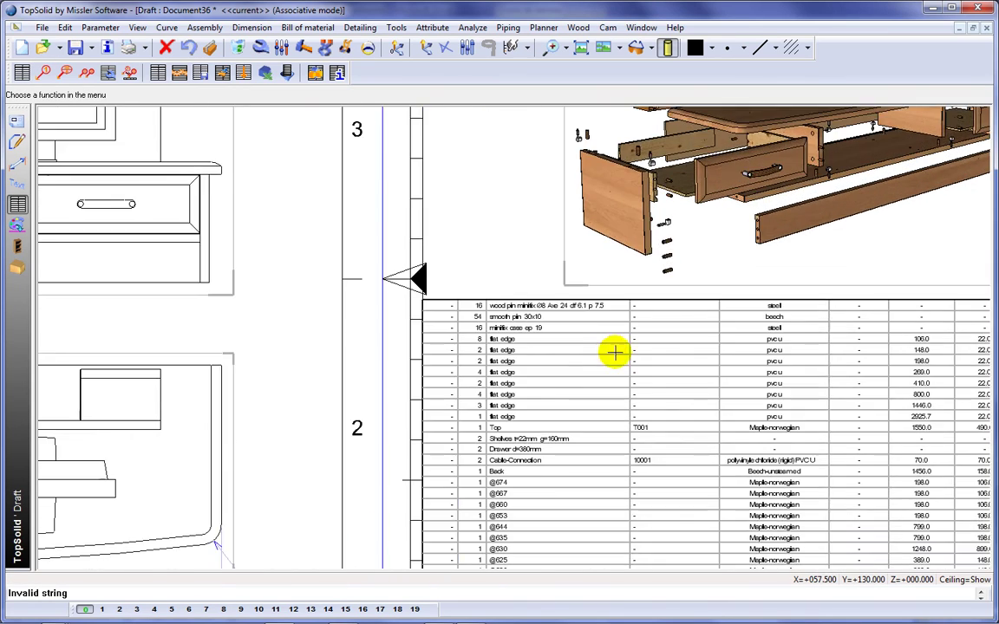
middle_drag(608, 428, 570, 294)
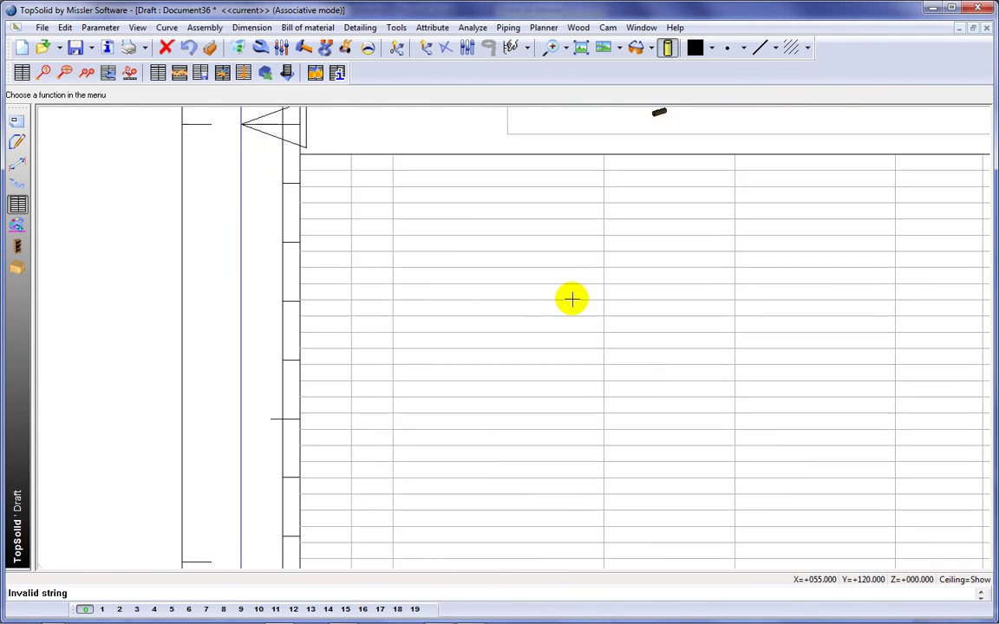
scroll(570, 294, down, 1)
scroll(593, 319, up, 5)
scroll(433, 315, down, 5)
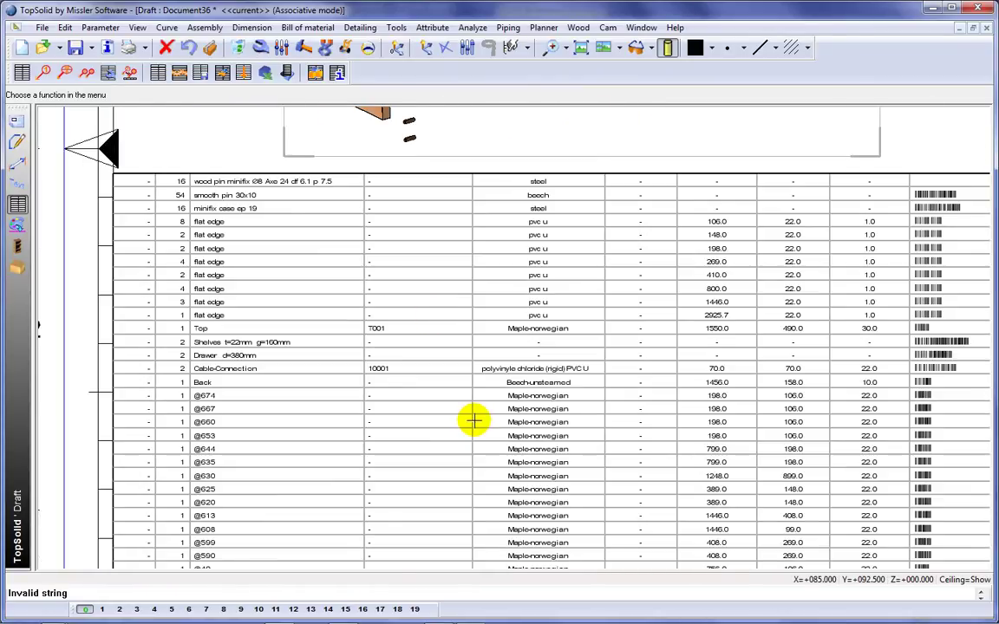
scroll(475, 417, down, 3)
middle_drag(442, 266, 486, 422)
scroll(468, 335, down, 3)
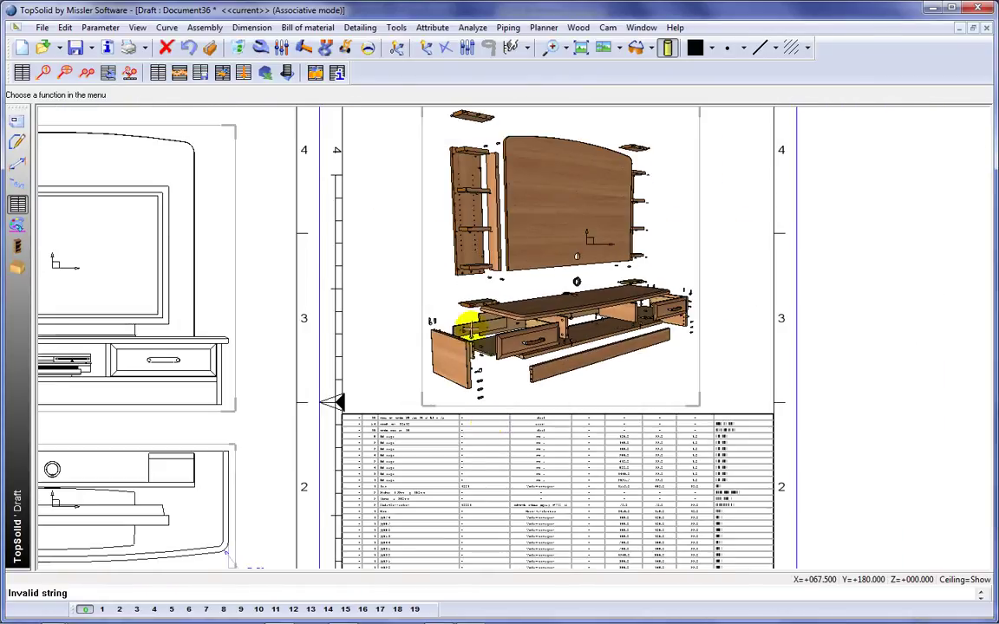
- Add automatic BOM balloons to the exploded view and rescale the view to 0.055
click(87, 73)
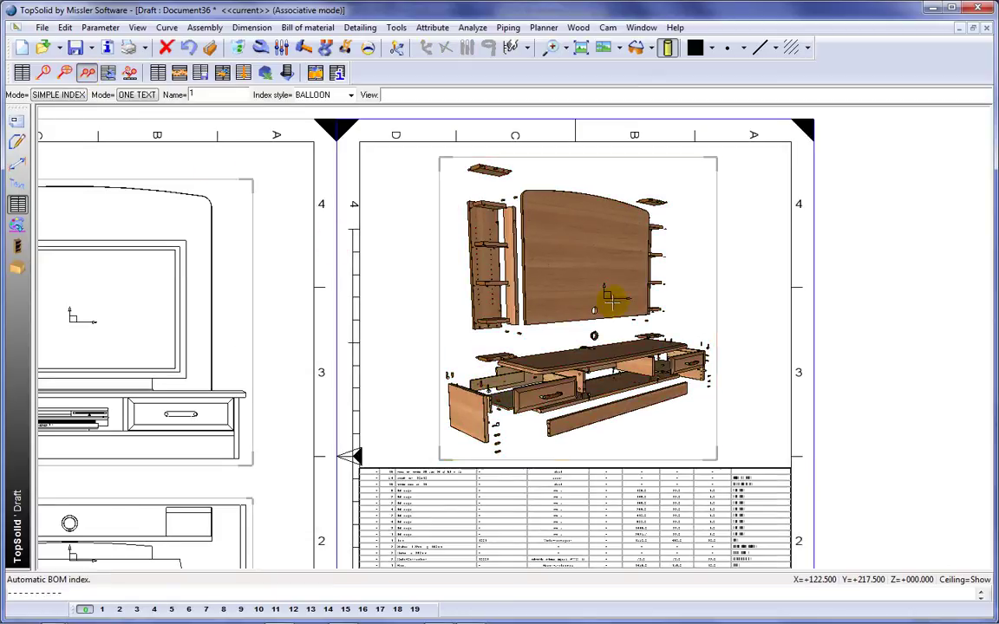
click(615, 299)
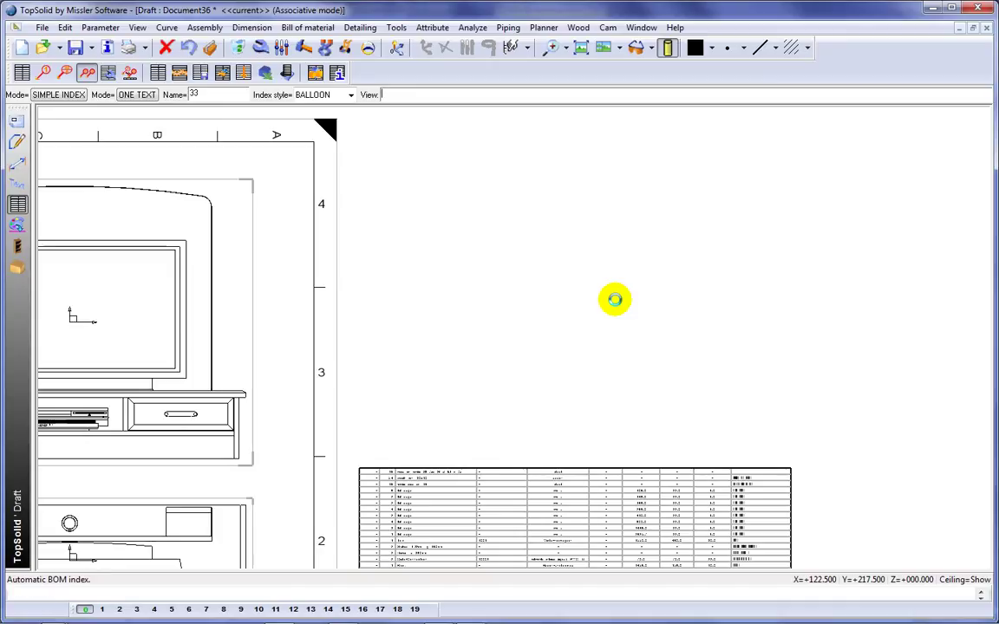
click(260, 46)
click(598, 289)
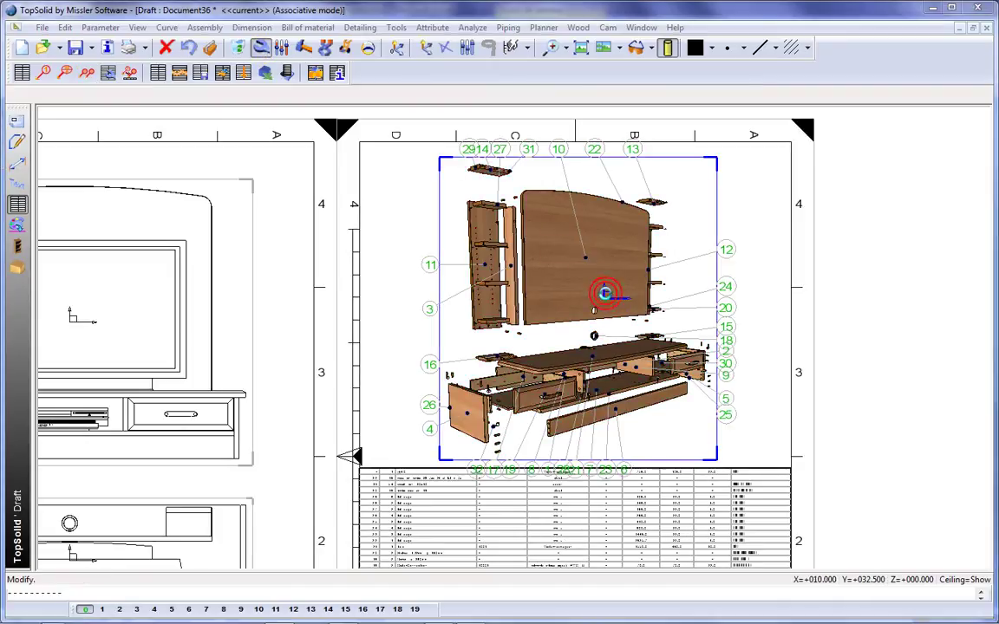
double_click(366, 163)
text(0.06)
text(55)
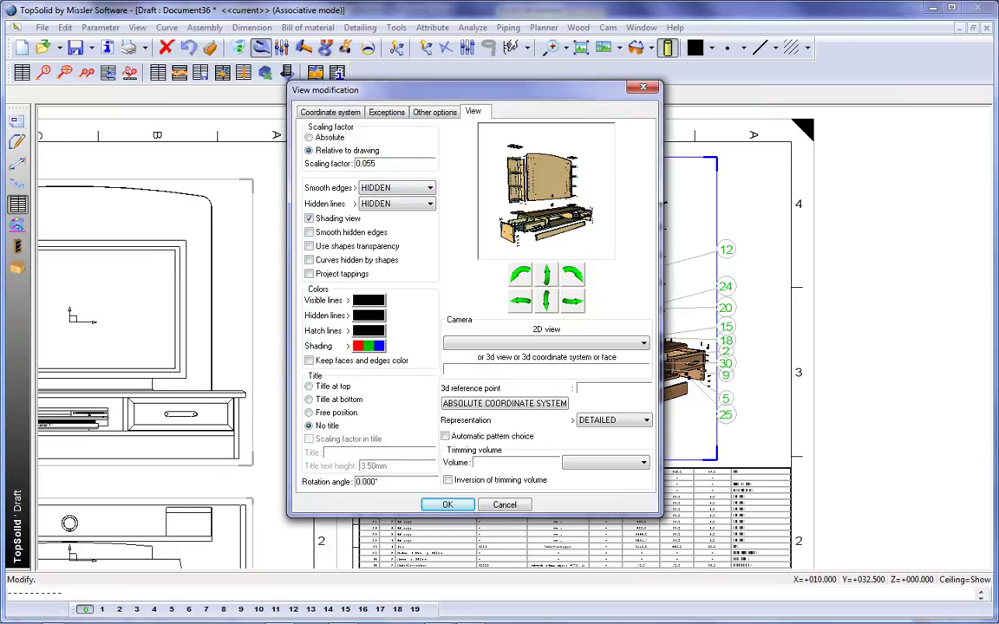
click(446, 502)
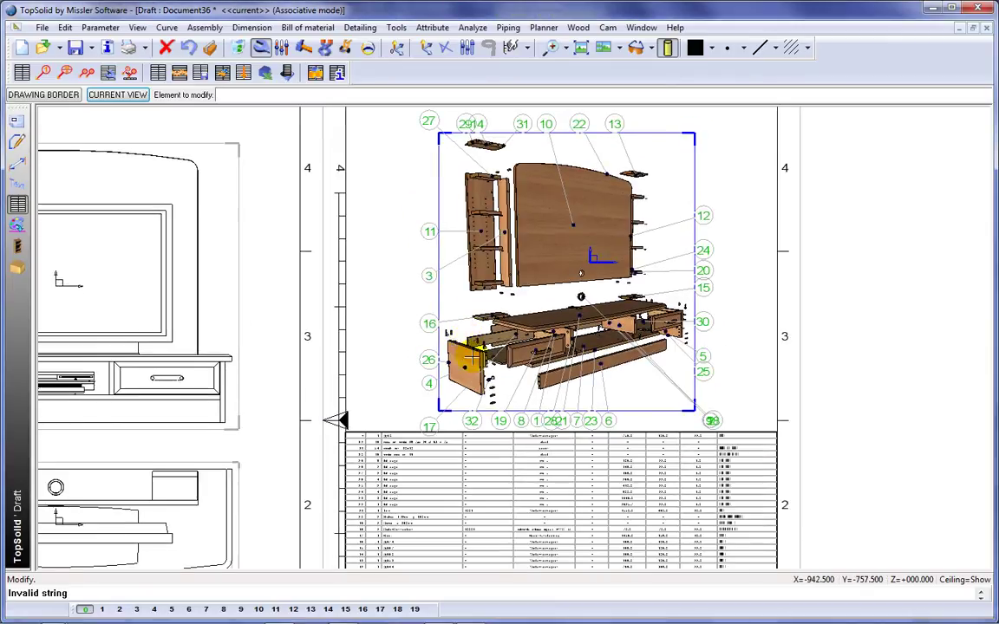
- Move a stray balloon slightly left, then zoom to show the whole drawing
click(345, 47)
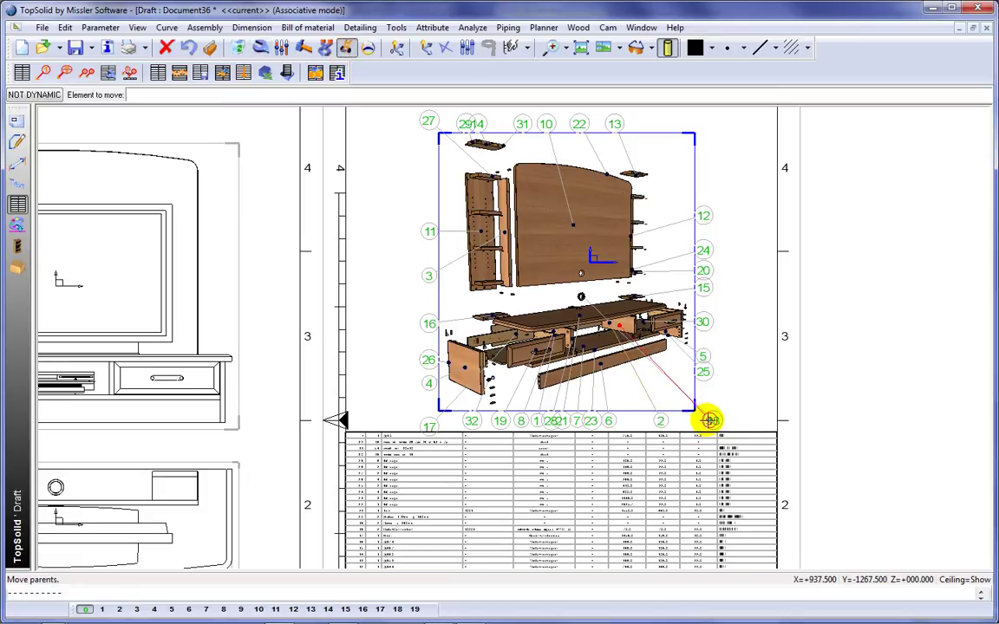
click(709, 420)
click(685, 421)
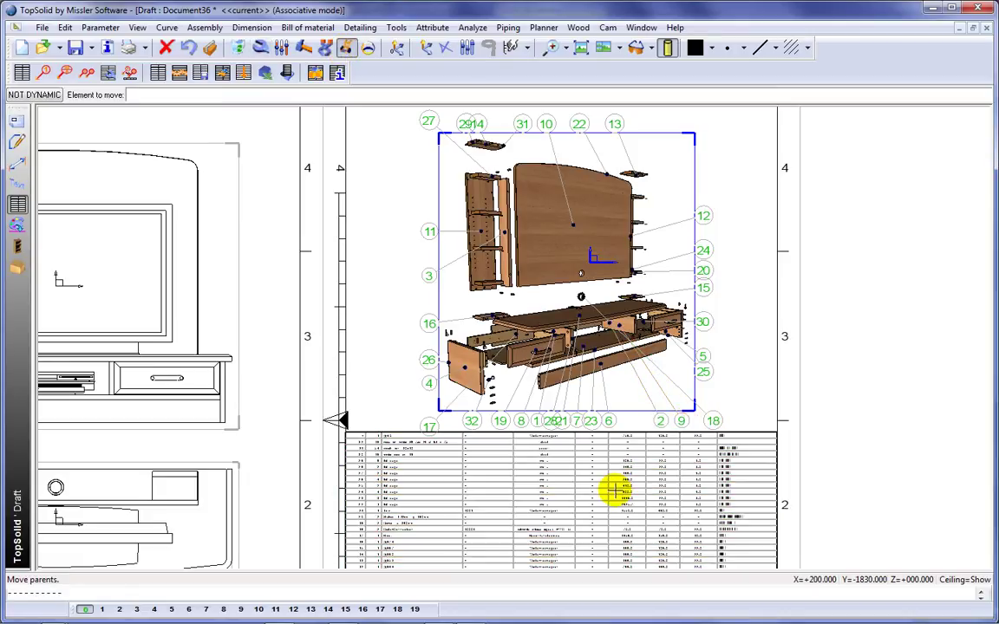
middle_drag(613, 485, 616, 369)
scroll(590, 461, up, 5)
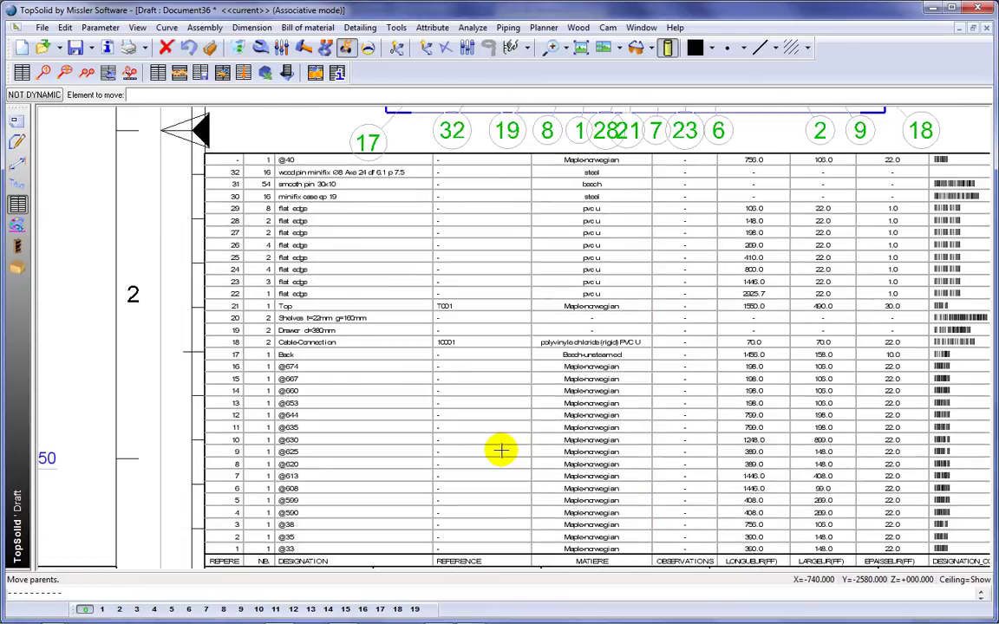
click(582, 50)
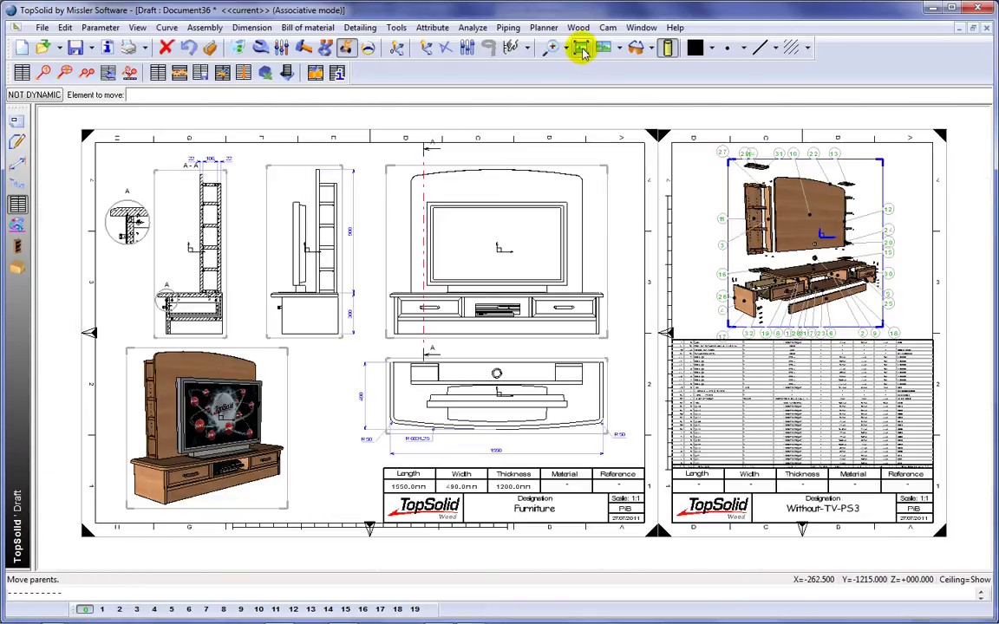